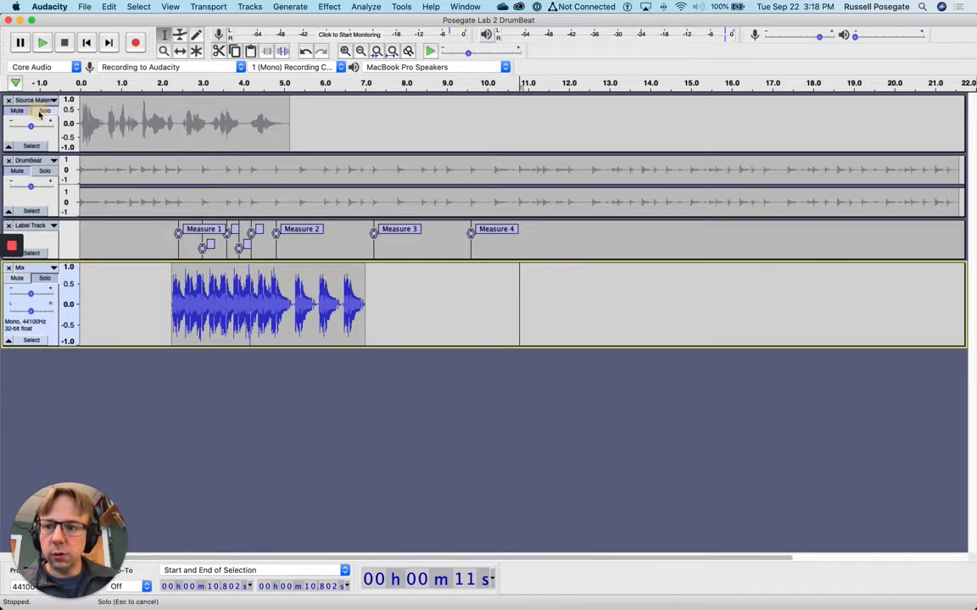
# Select the Source Material vocal track and listen to it
pyautogui.click(37, 117)
pyautogui.click(44, 47)
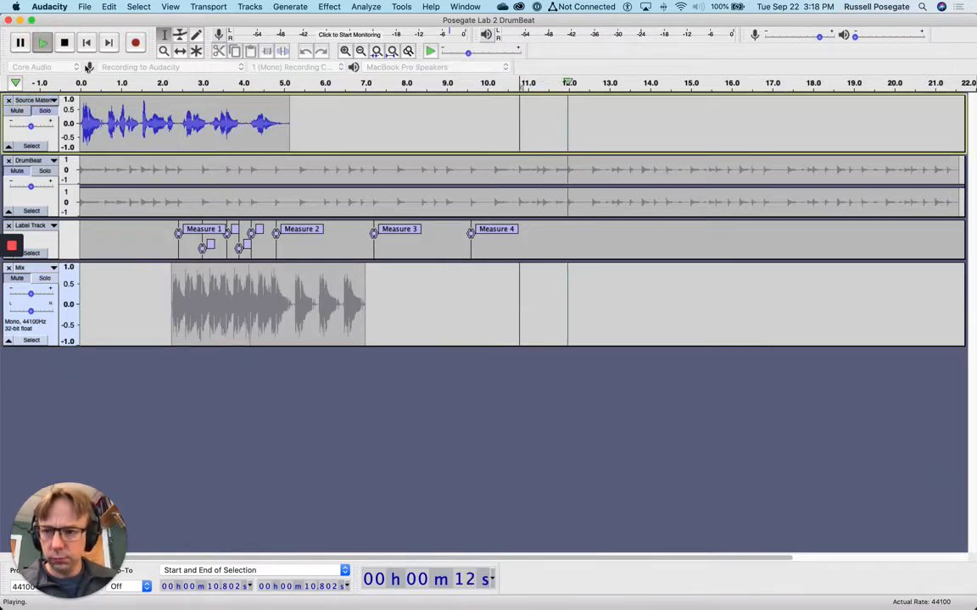
pyautogui.click(107, 82)
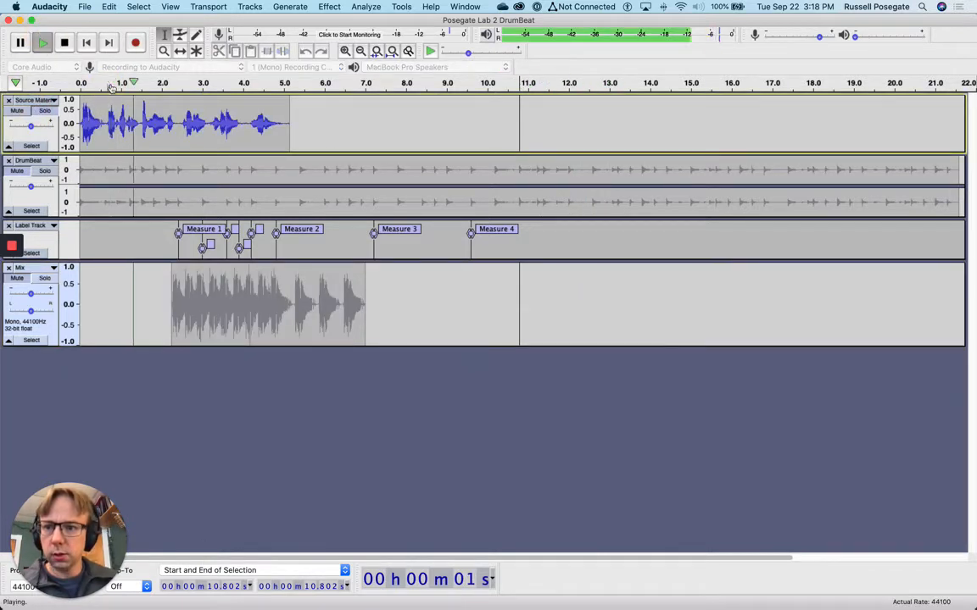
pyautogui.click(62, 44)
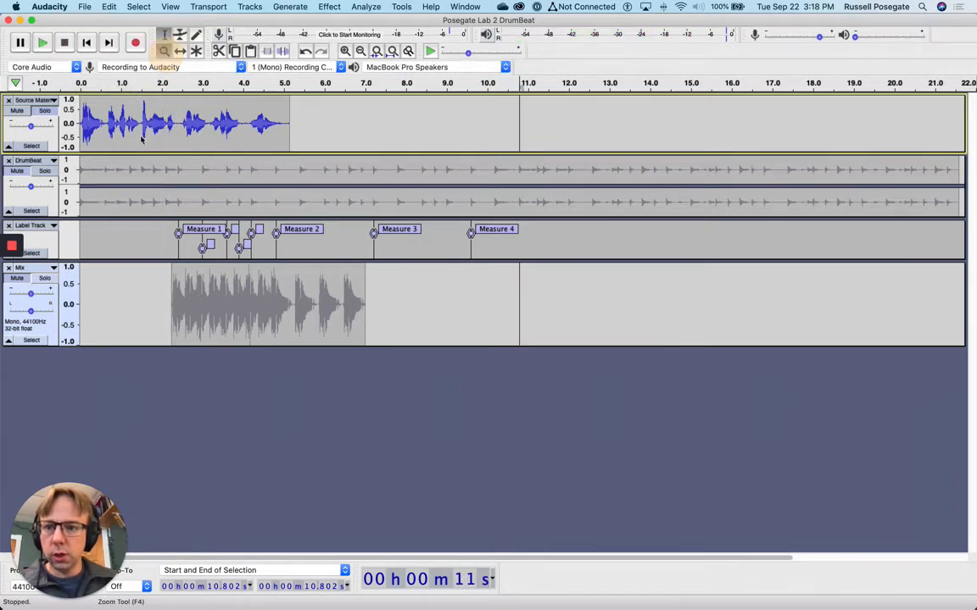
# Zoom into the vocal waveform, then zoom back out to show 0–5.5 s
pyautogui.click(163, 51)
pyautogui.click(154, 123)
pyautogui.moveTo(154, 124); pyautogui.dragTo(192, 125)
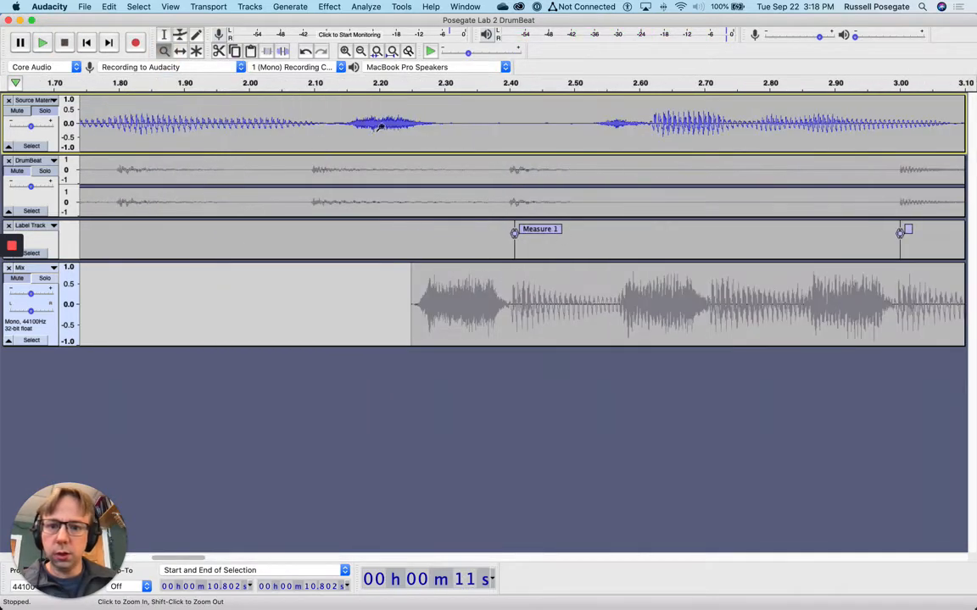
pyautogui.click(359, 50)
pyautogui.click(359, 51)
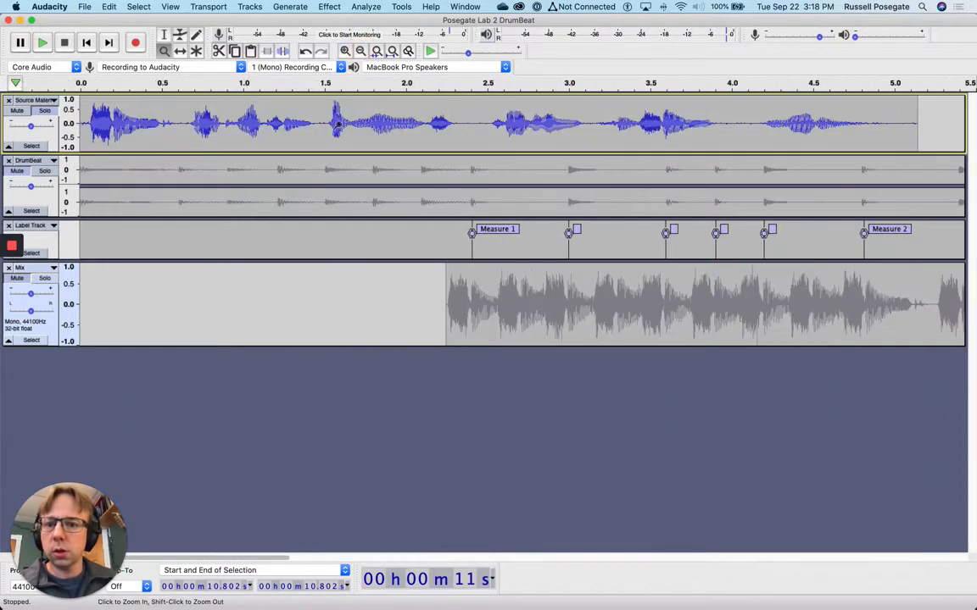
pyautogui.click(163, 35)
# Select and copy the vocal from about 1.69 to 2.31 s
pyautogui.moveTo(354, 123); pyautogui.dragTo(457, 121)
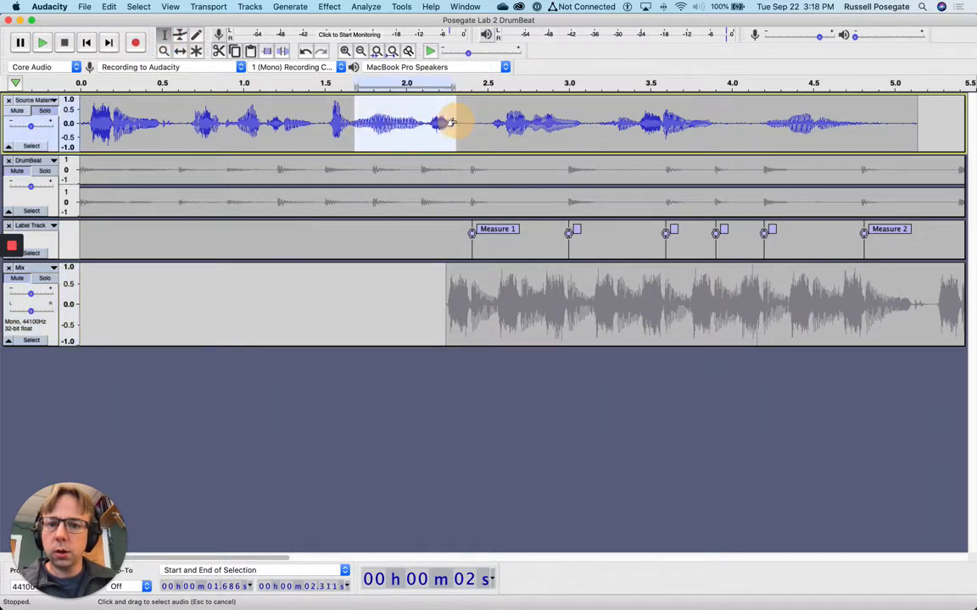
pyautogui.click(42, 42)
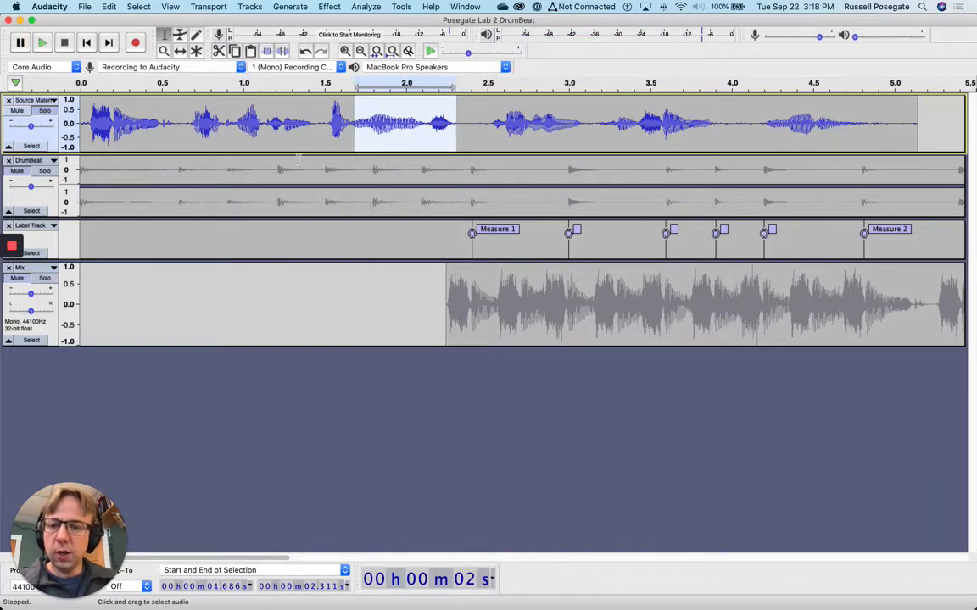
pyautogui.click(110, 8)
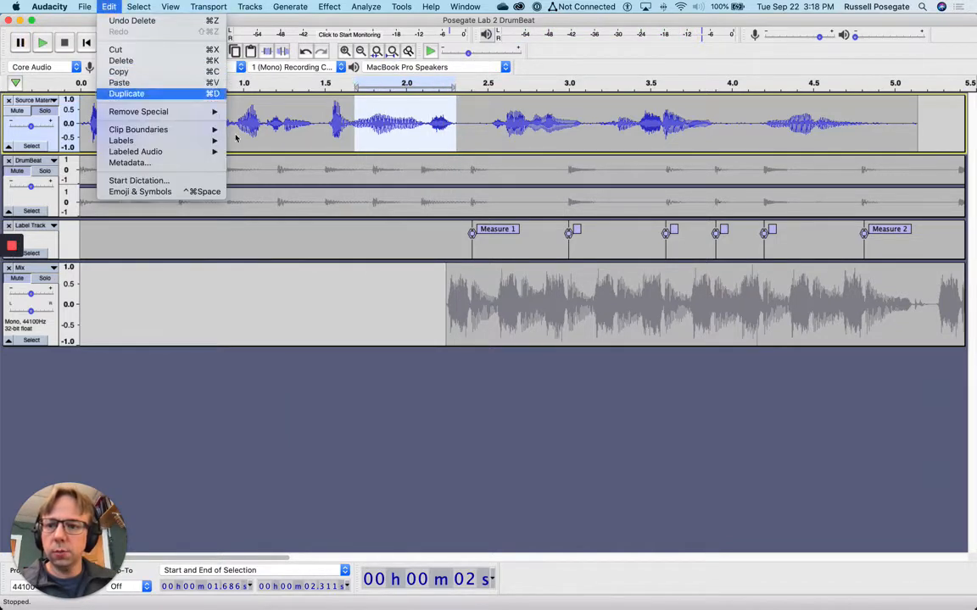
pyautogui.click(360, 321)
# Paste the copied excerpt into the Mix track at 10.93 s
pyautogui.hscroll(15, 419, 296)
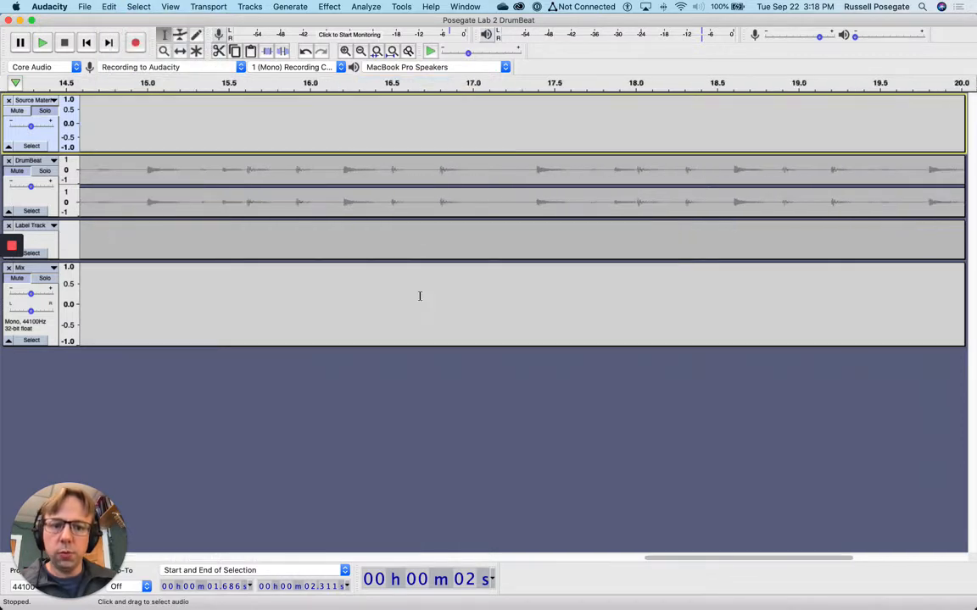
pyautogui.hscroll(-5, 412, 293)
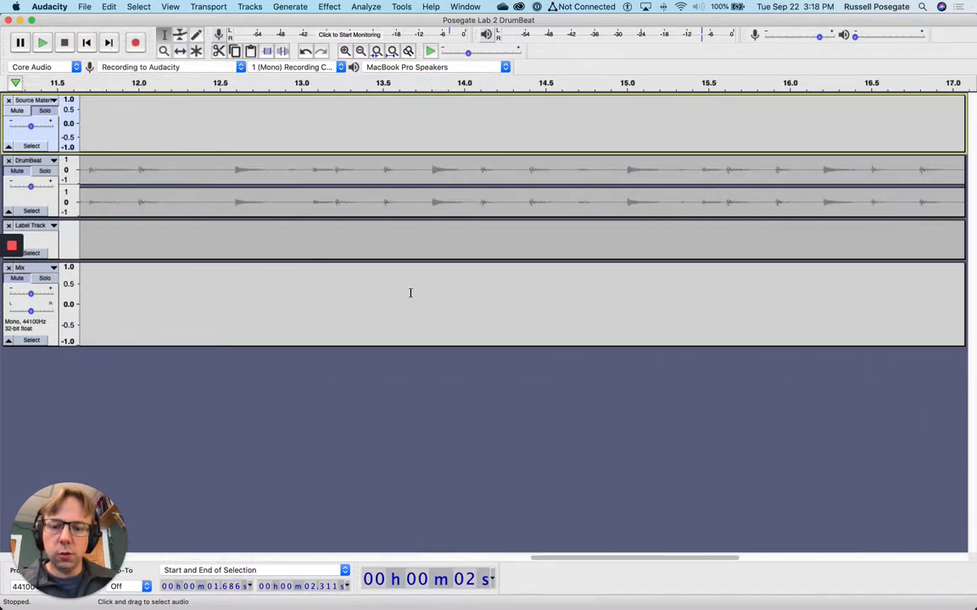
pyautogui.hscroll(-4, 405, 293)
pyautogui.click(255, 296)
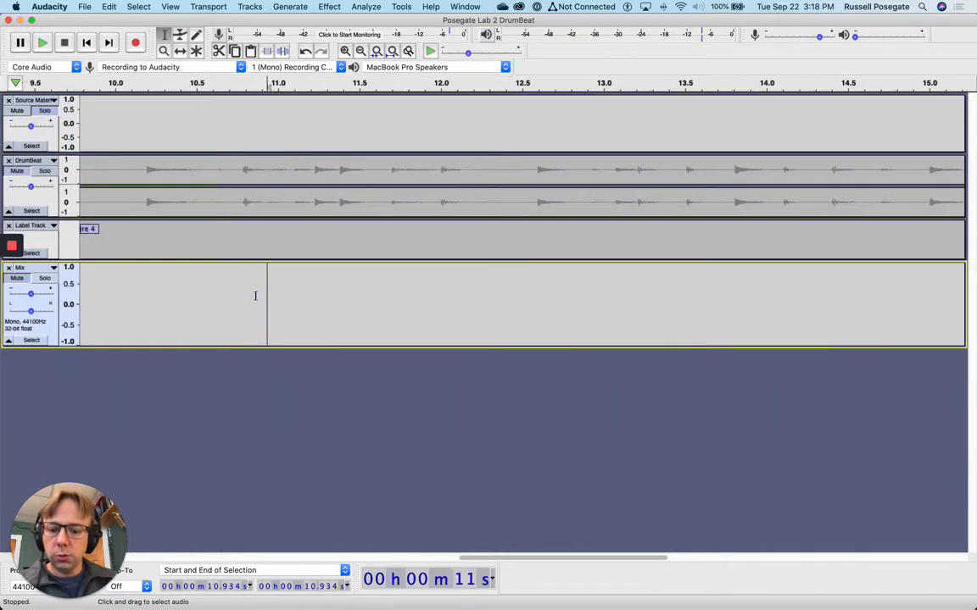
pyautogui.press('super+v')
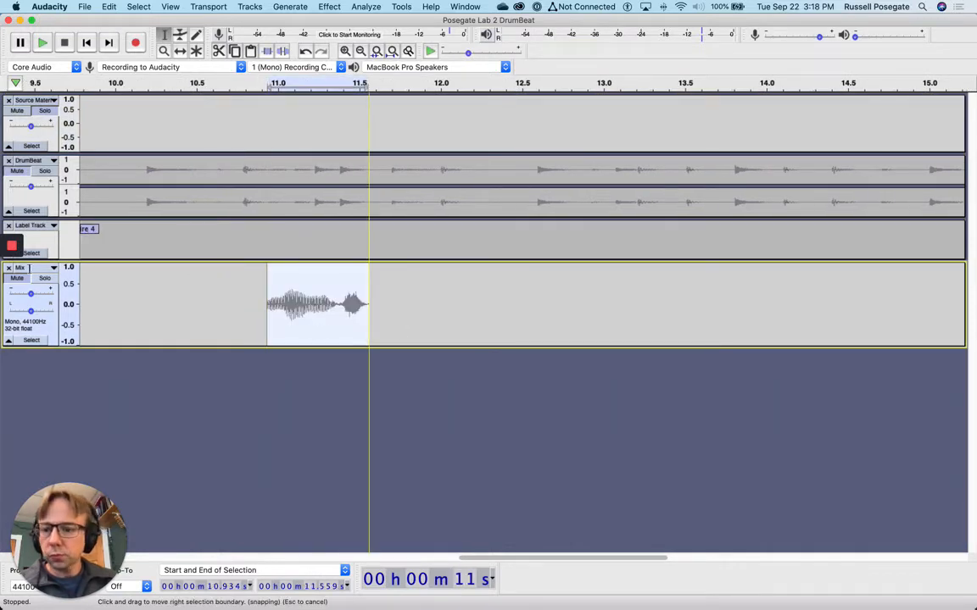
# Solo the Mix track and play the pasted clip
pyautogui.click(47, 278)
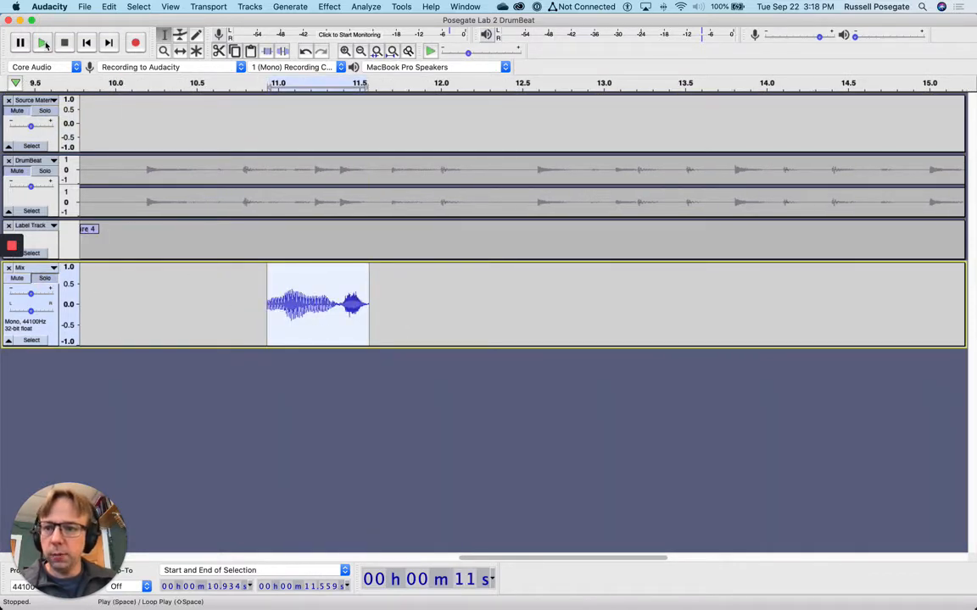
pyautogui.press('space')
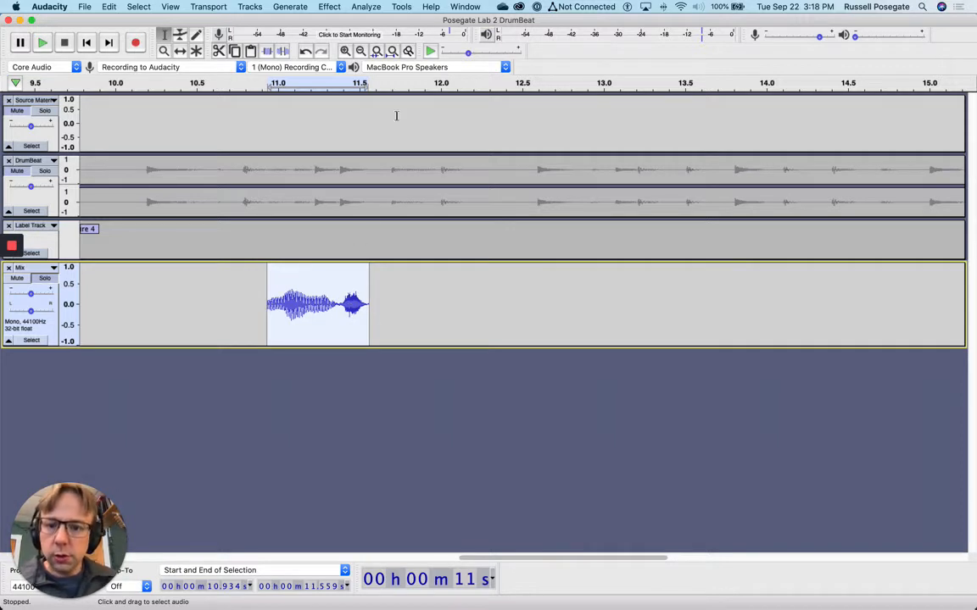
pyautogui.click(331, 6)
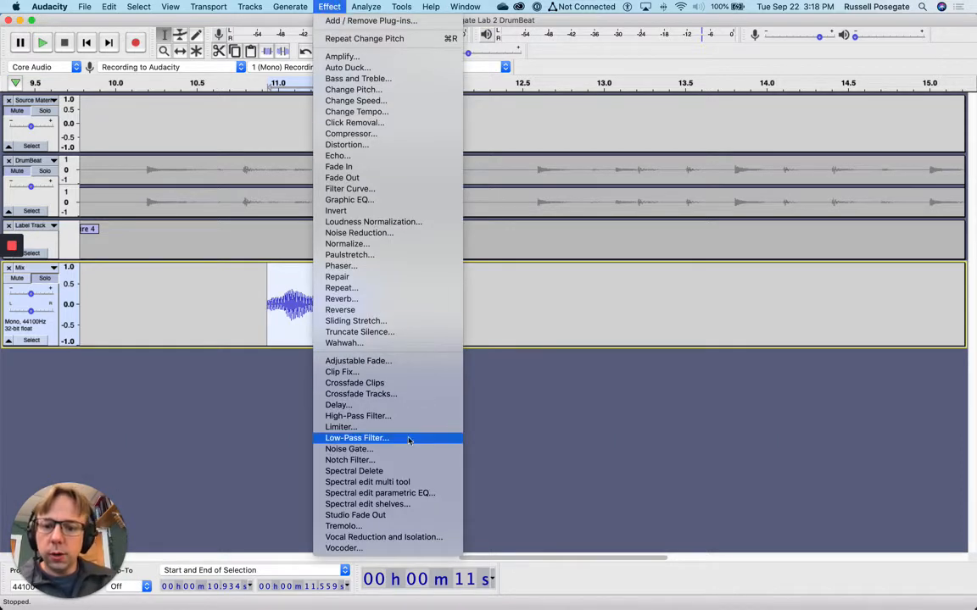
pyautogui.click(52, 269)
# Switch the Mix track to Spectrogram view and play the clip
pyautogui.click(52, 269)
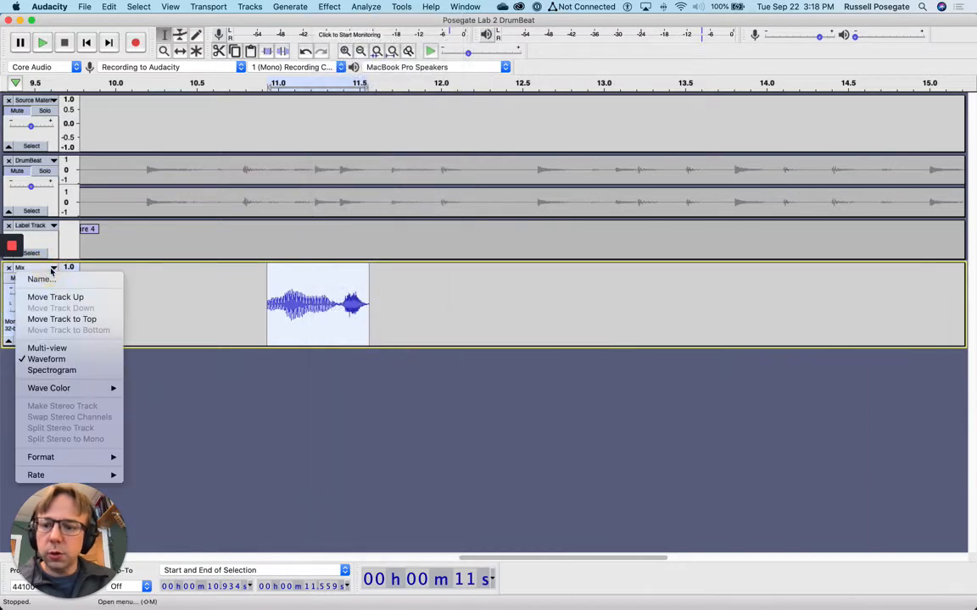
pyautogui.click(64, 371)
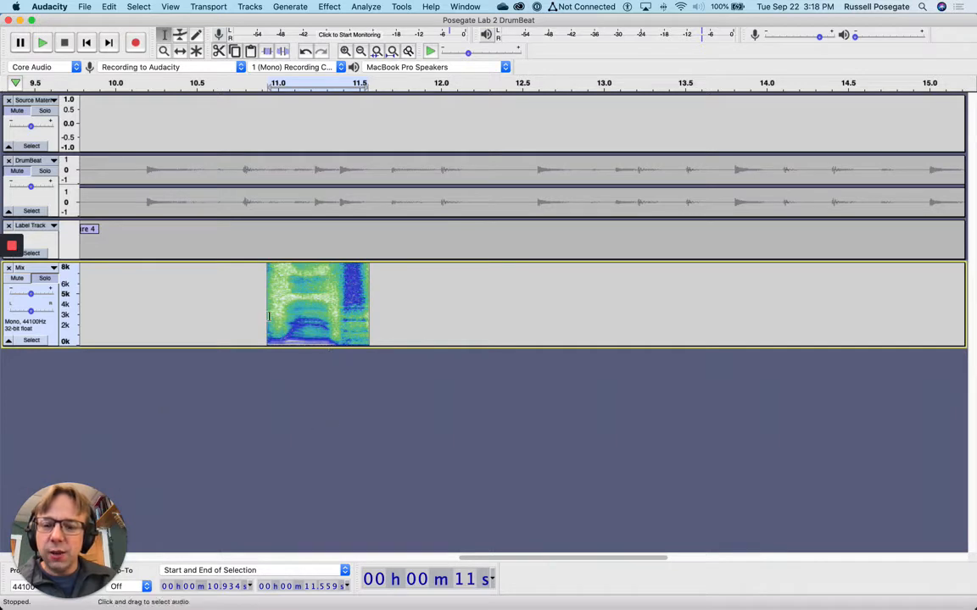
pyautogui.click(42, 44)
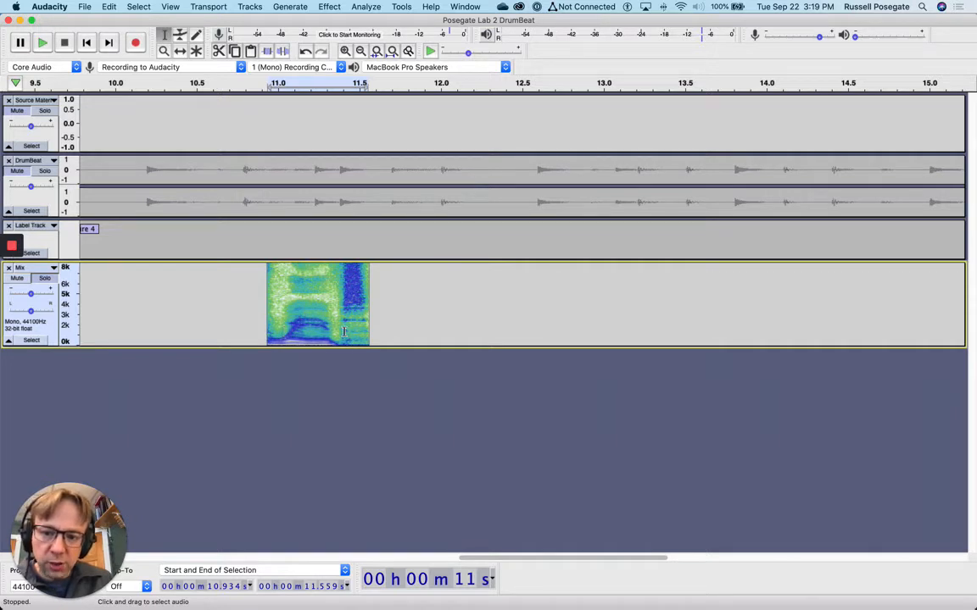
# Preview and apply a 4000 Hz Low-Pass Filter with 48 dB roll-off to the Mix clip
pyautogui.click(330, 7)
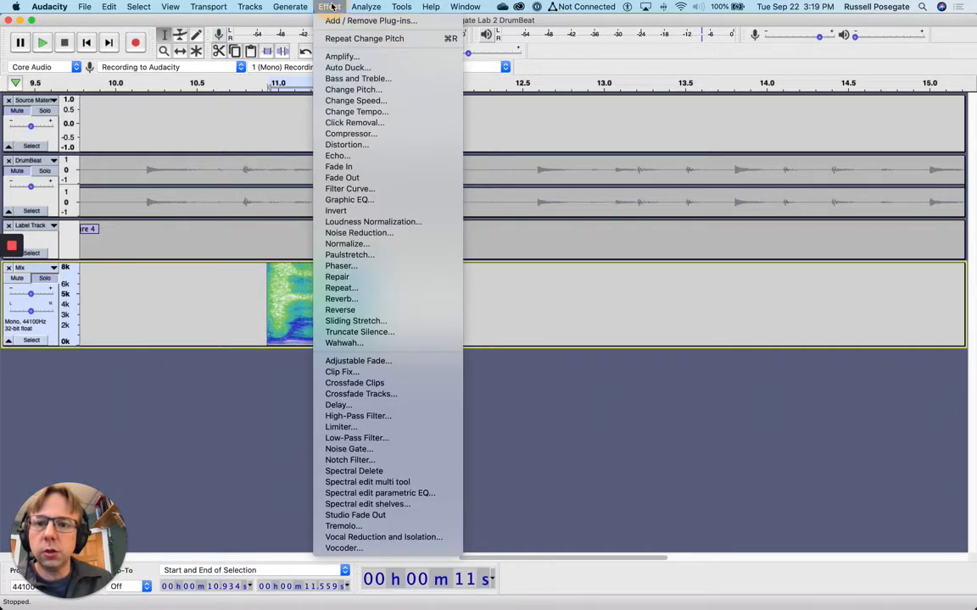
pyautogui.click(401, 439)
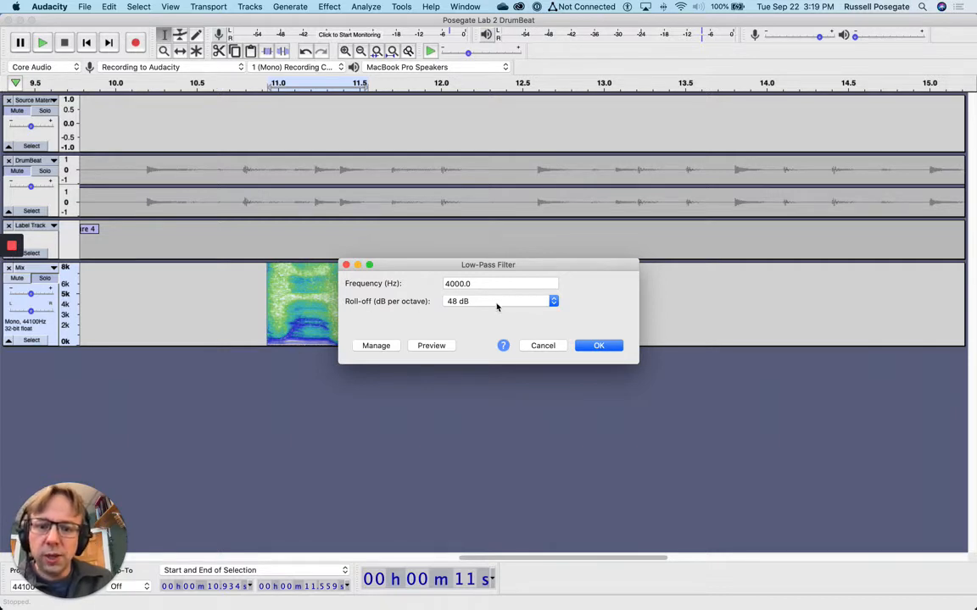
pyautogui.click(438, 346)
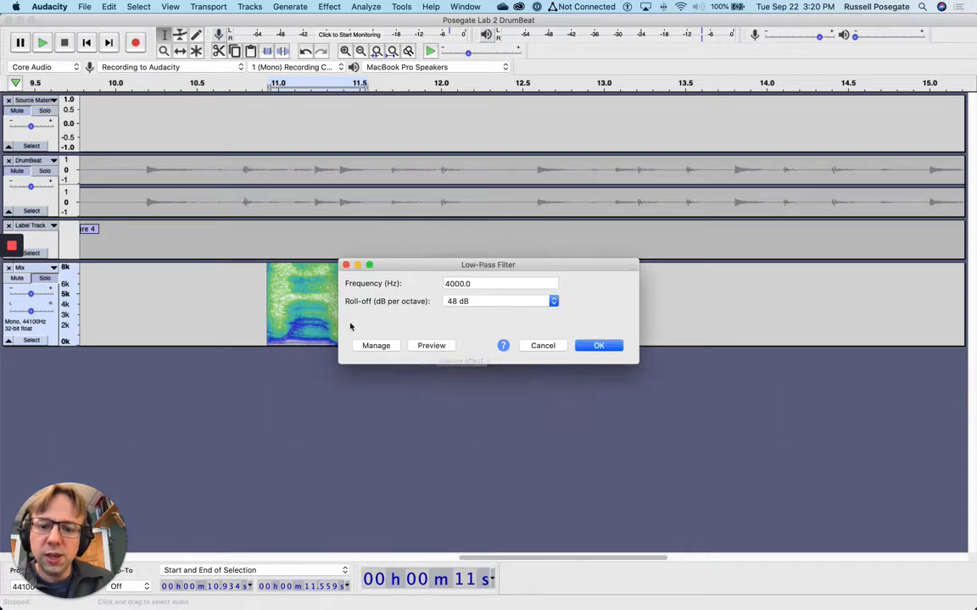
pyautogui.click(596, 346)
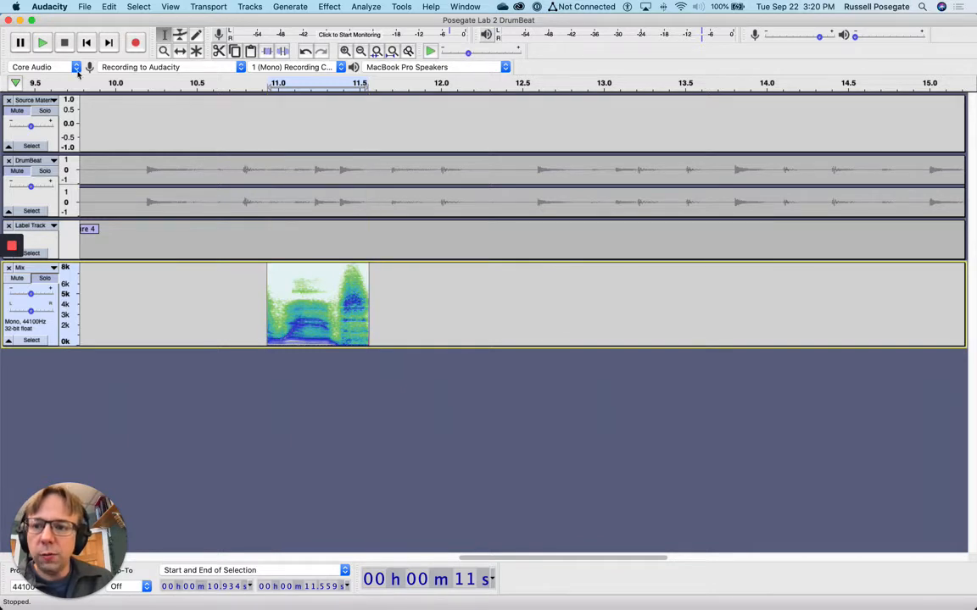
# Undo the low-pass filter and play the unfiltered clip
pyautogui.click(43, 44)
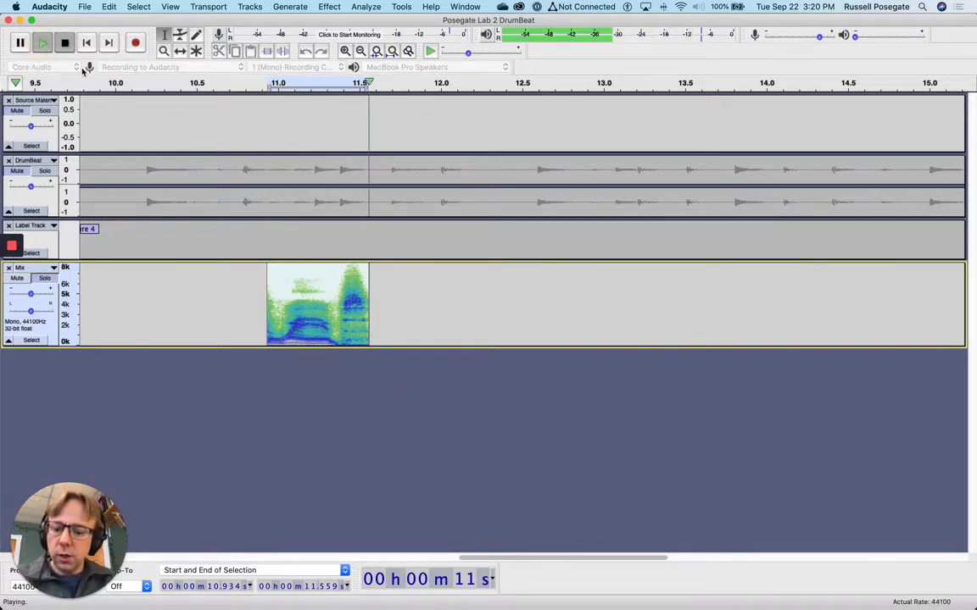
pyautogui.press('super+z')
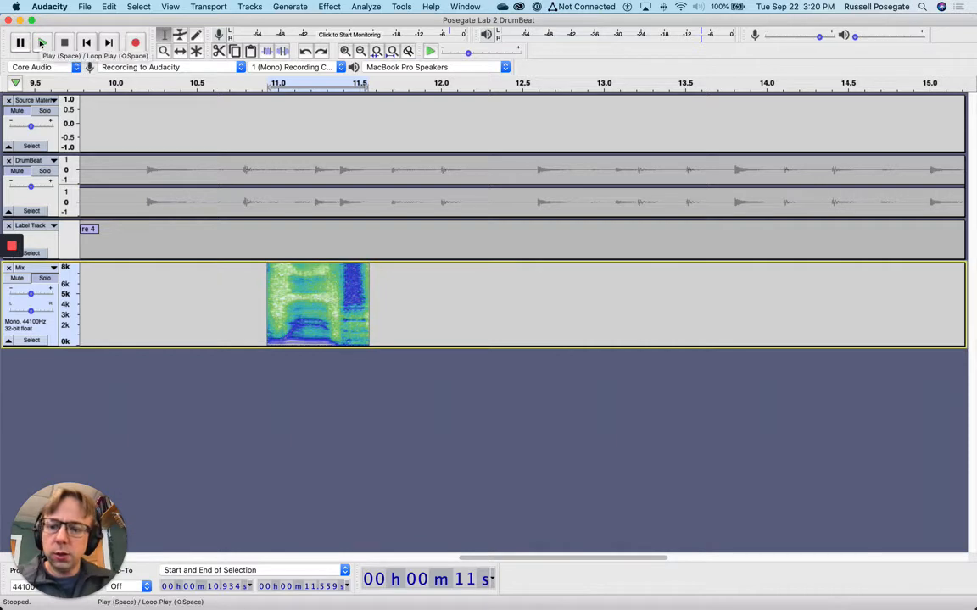
pyautogui.click(43, 44)
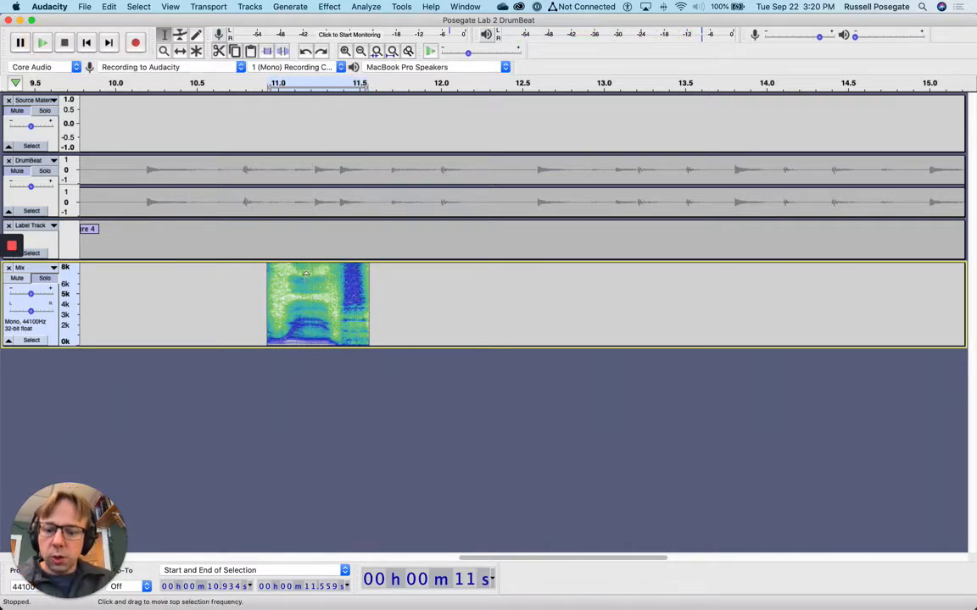
# Delete the clip's upper frequency band, listen, then undo the deletion
pyautogui.press('Delete')
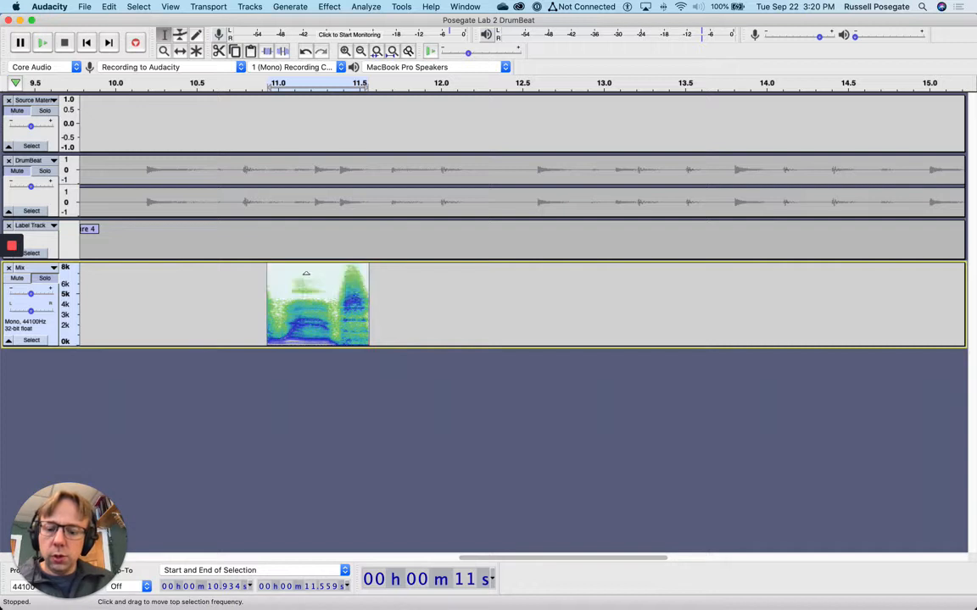
pyautogui.click(43, 44)
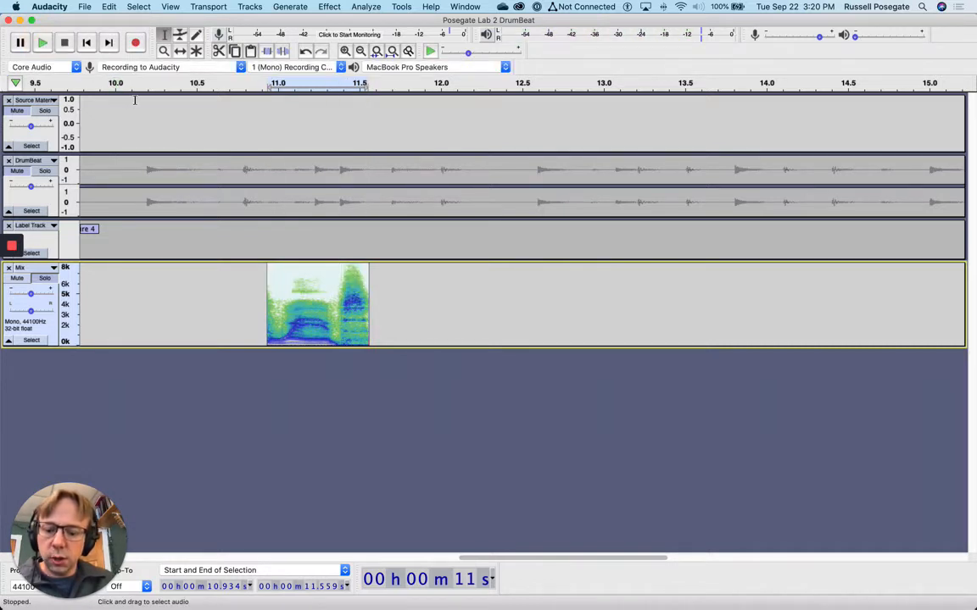
pyautogui.press('super+z')
pyautogui.click(321, 6)
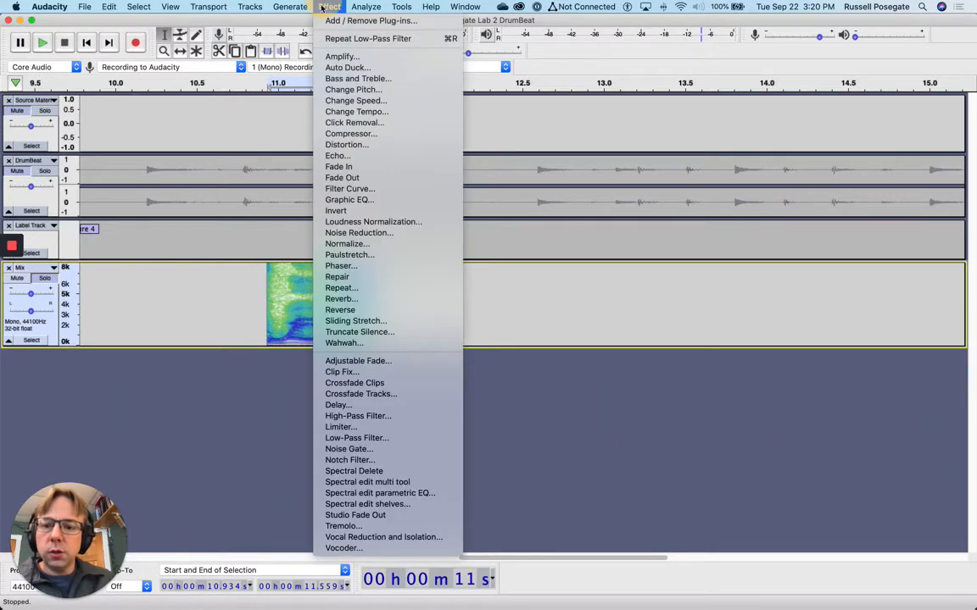
# Audition Low-Pass Filter cutoffs of 2000 Hz and 1000 Hz on the Mix clip
pyautogui.click(390, 438)
pyautogui.doubleClick(447, 283)
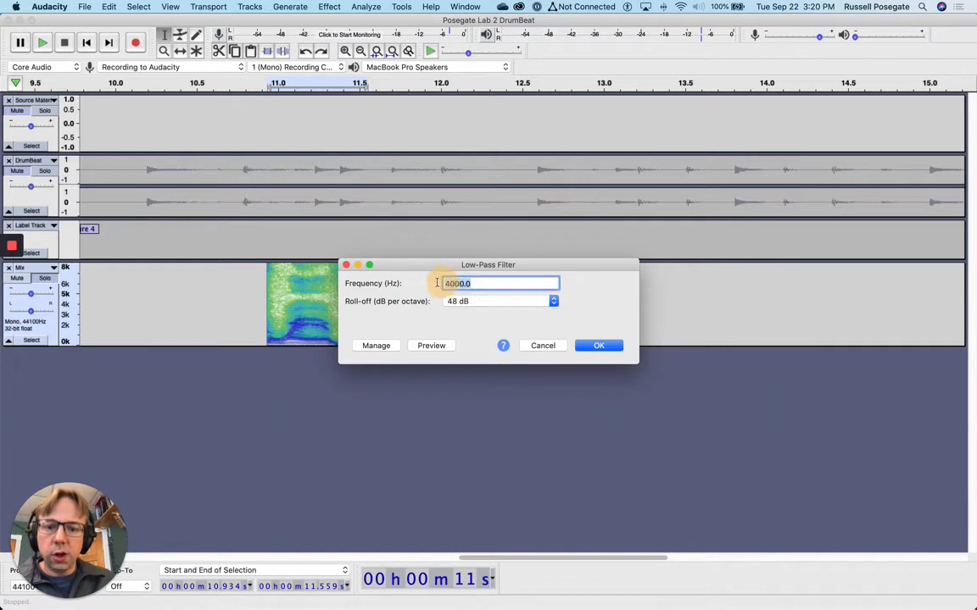
pyautogui.write('2000')
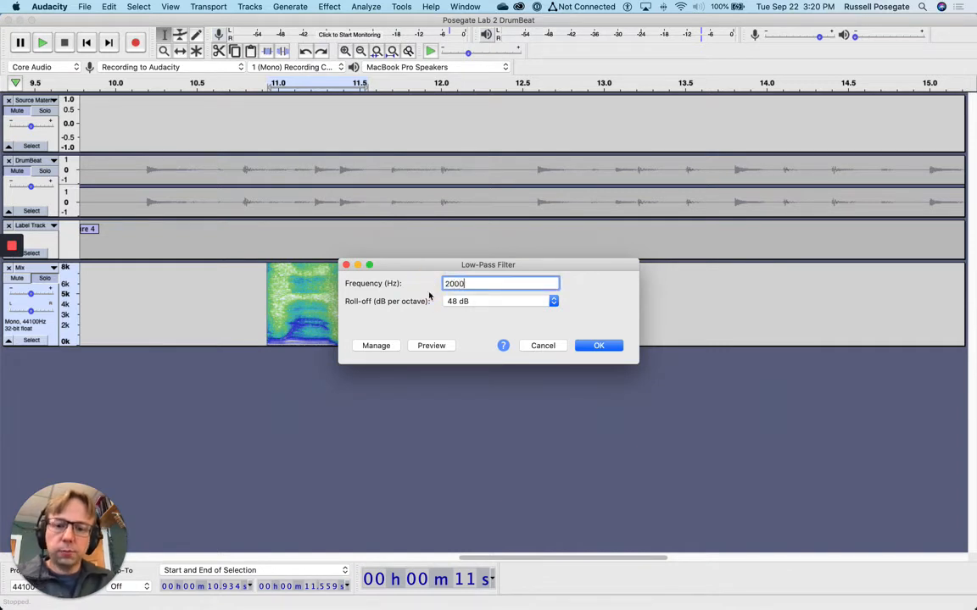
pyautogui.click(433, 345)
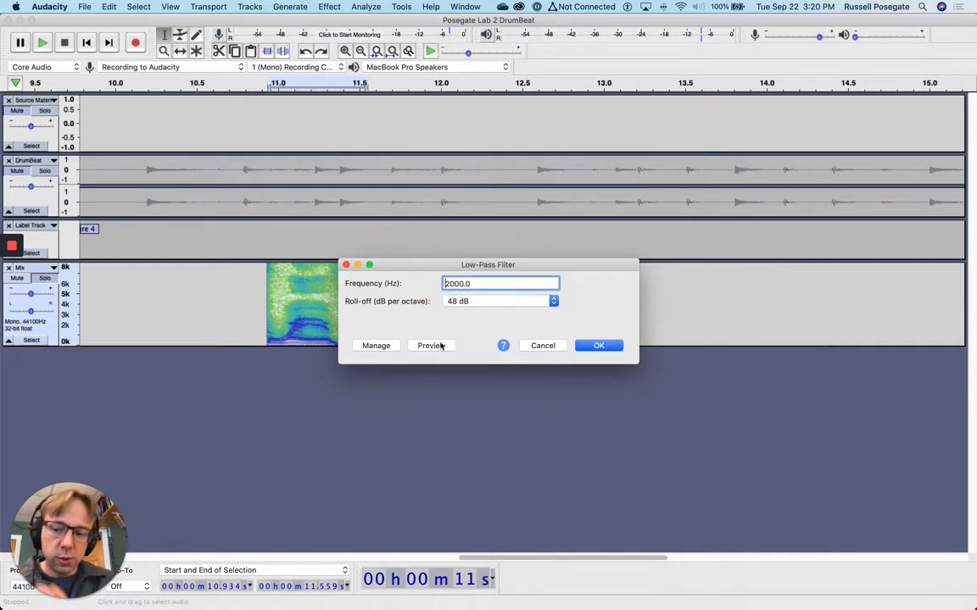
pyautogui.doubleClick(449, 283)
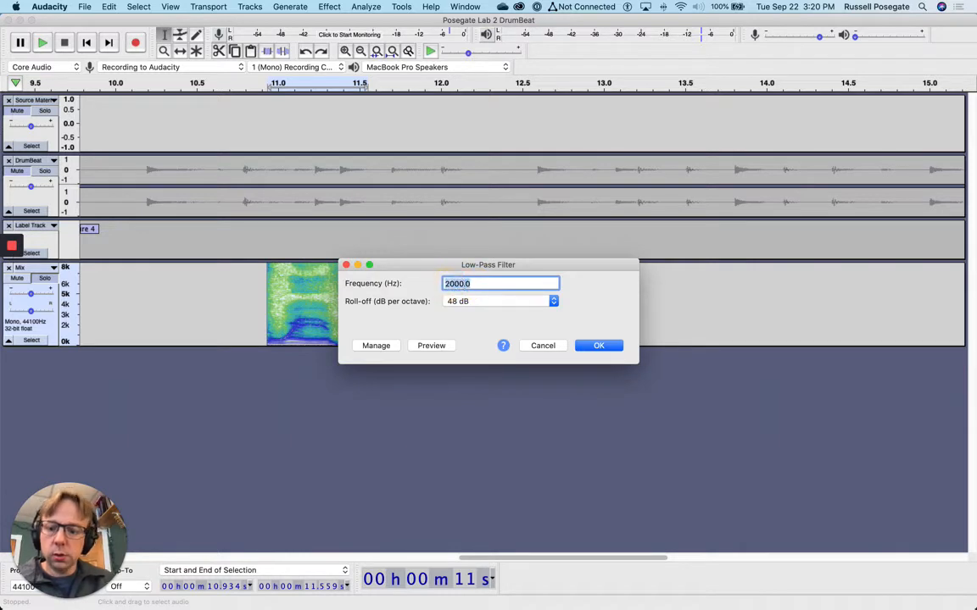
pyautogui.write('1000')
pyautogui.click(434, 345)
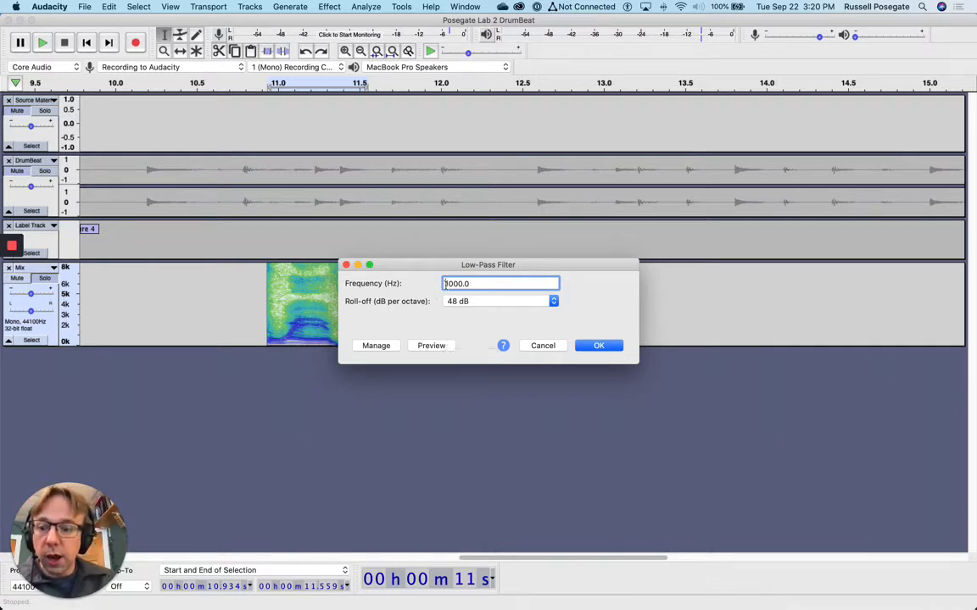
# Audition and apply a 400 Hz low-pass filter, then undo it
pyautogui.doubleClick(458, 283)
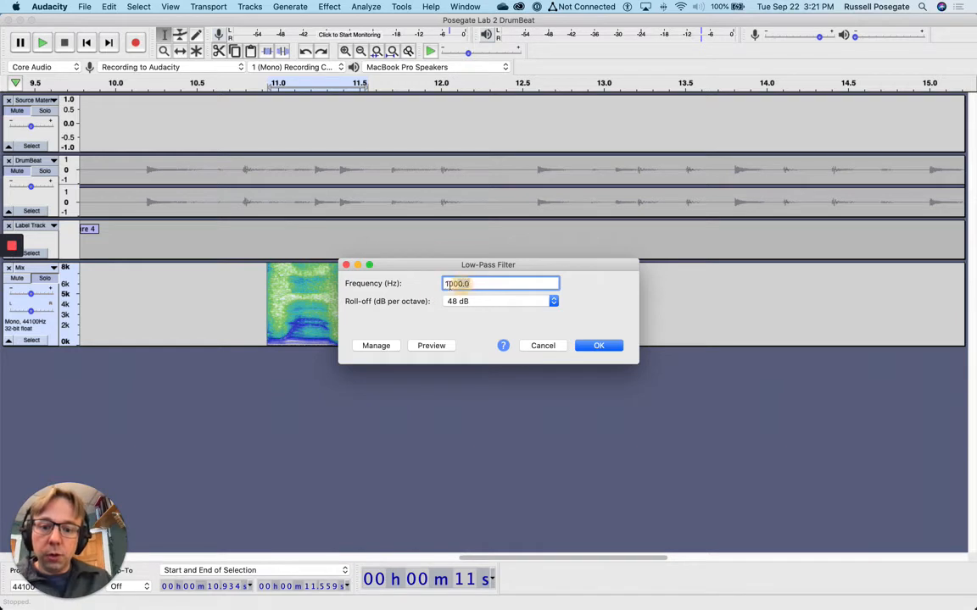
pyautogui.write('4')
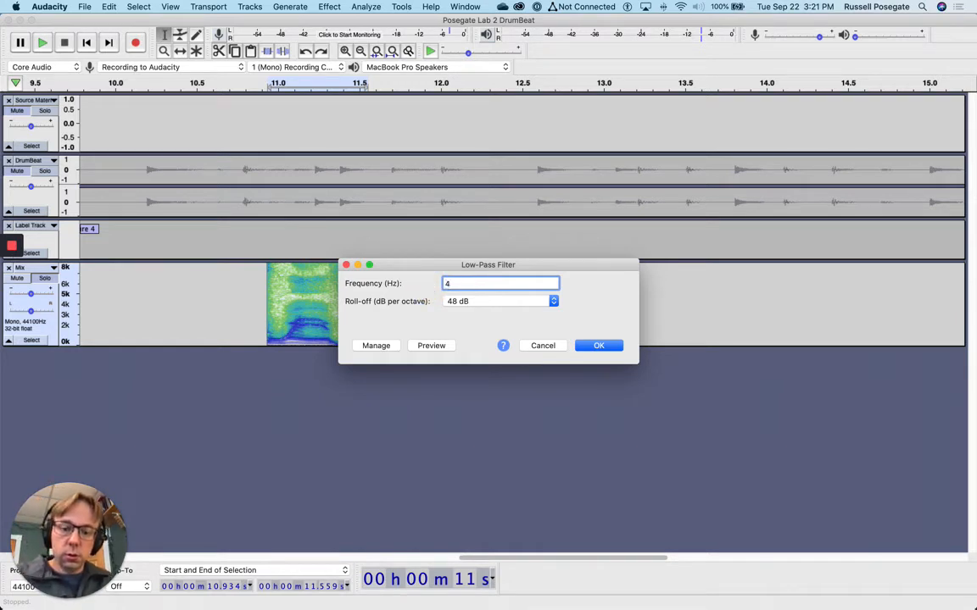
pyautogui.write('00')
pyautogui.click(431, 346)
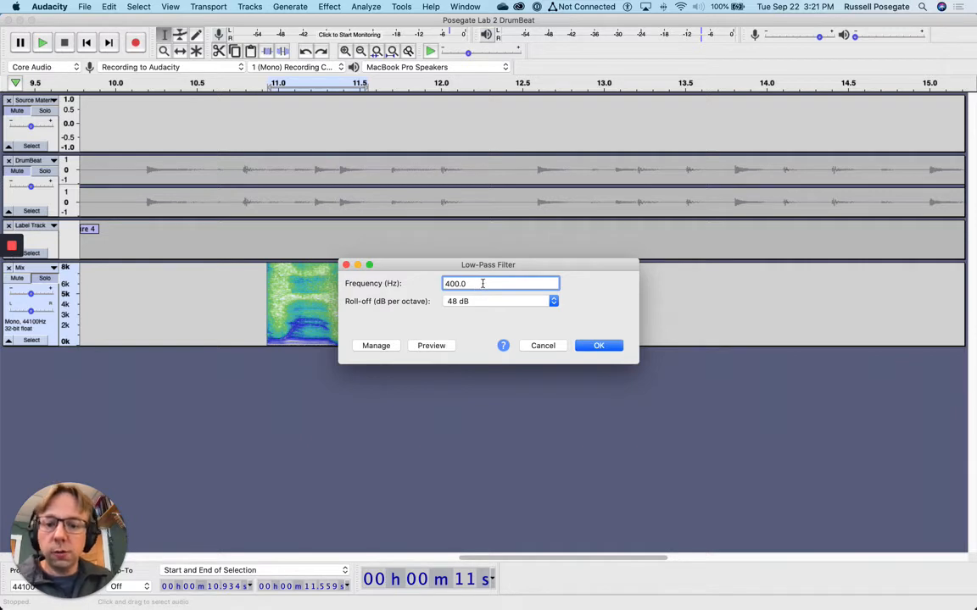
pyautogui.moveTo(482, 283); pyautogui.dragTo(425, 288)
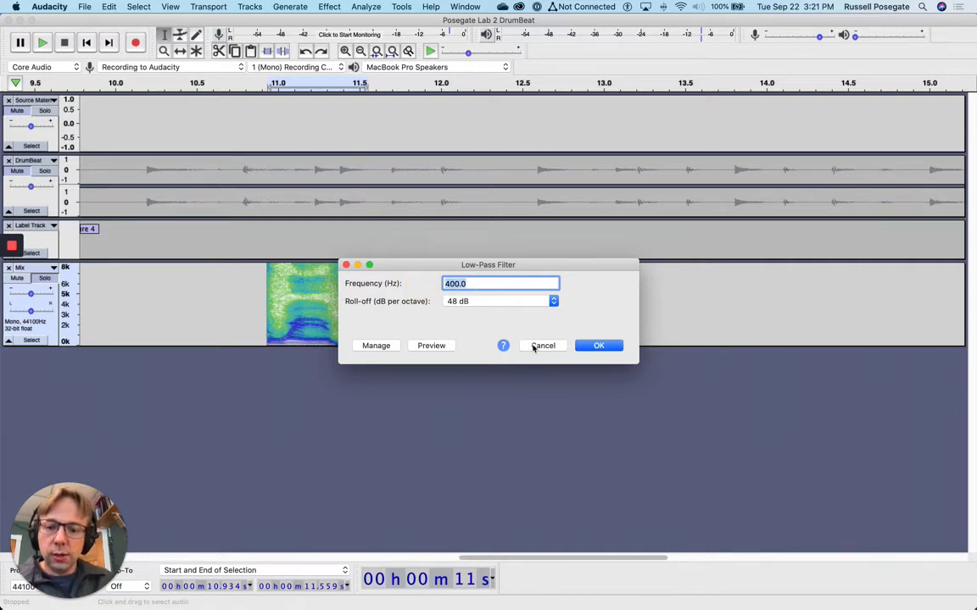
pyautogui.click(592, 346)
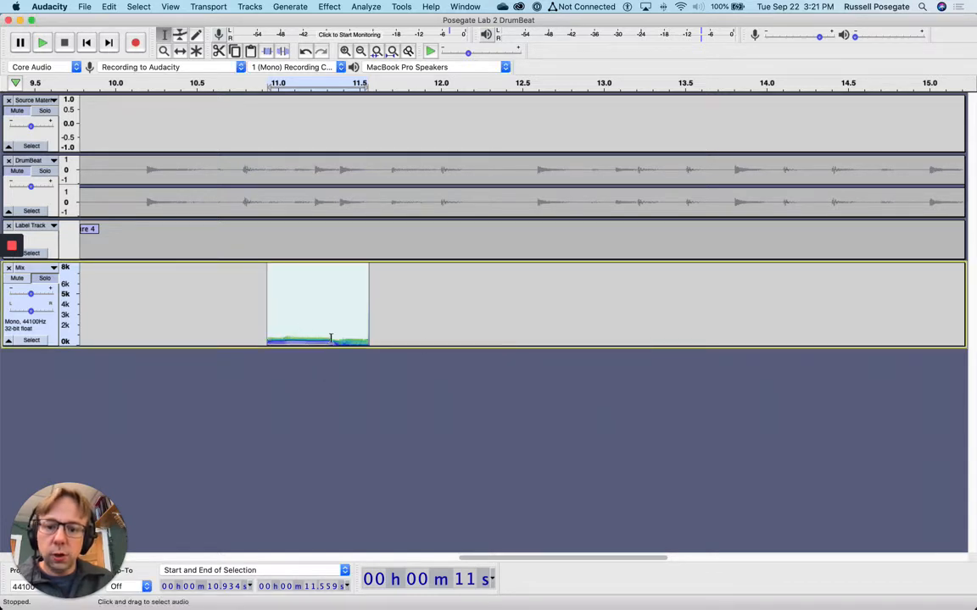
pyautogui.press('super+z')
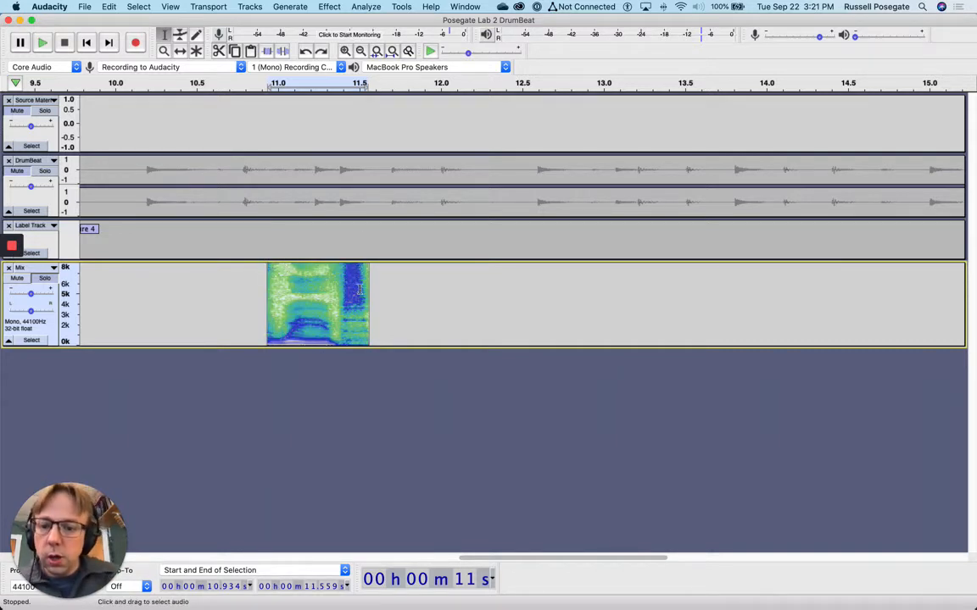
# Audition High-Pass Filter cutoffs of 200 Hz and 400 Hz on the Mix clip
pyautogui.click(353, 6)
pyautogui.moveTo(329, 6)
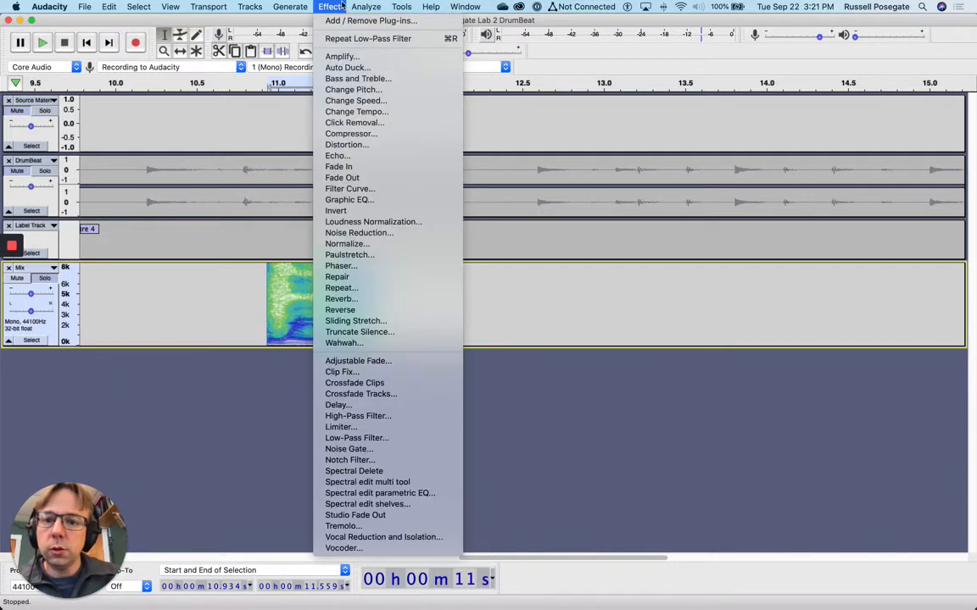
pyautogui.click(396, 420)
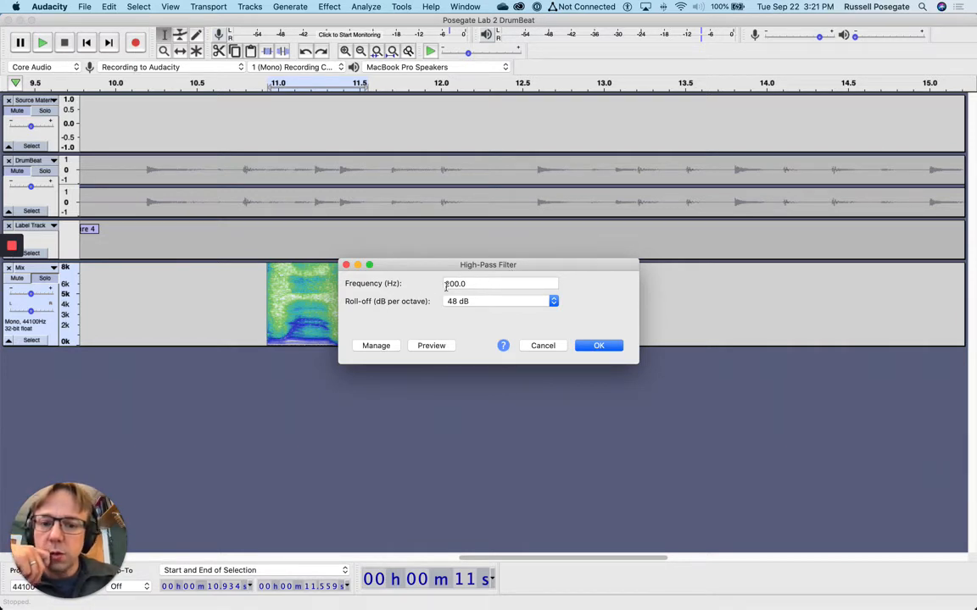
pyautogui.click(431, 347)
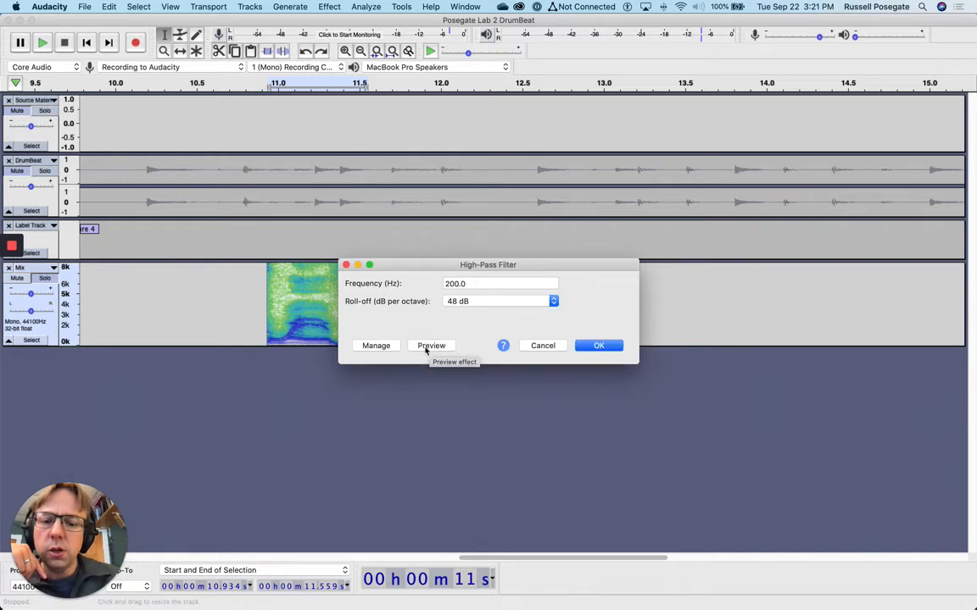
pyautogui.click(430, 346)
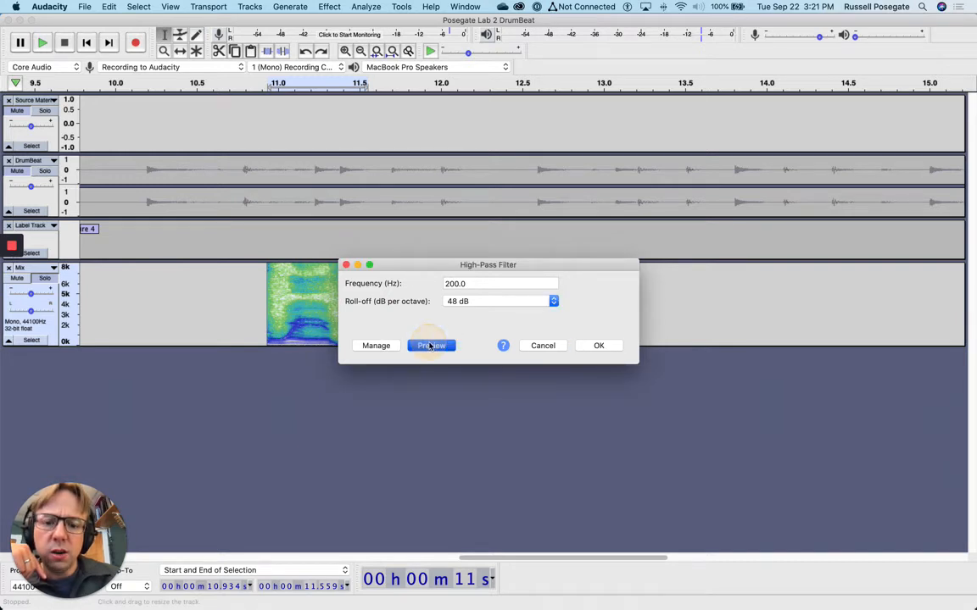
pyautogui.doubleClick(458, 283)
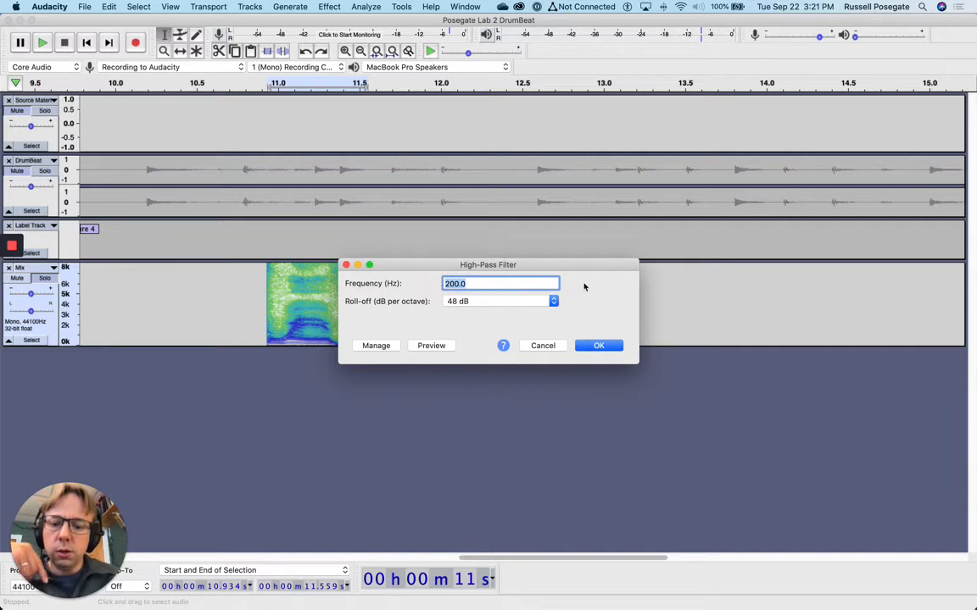
pyautogui.write('400')
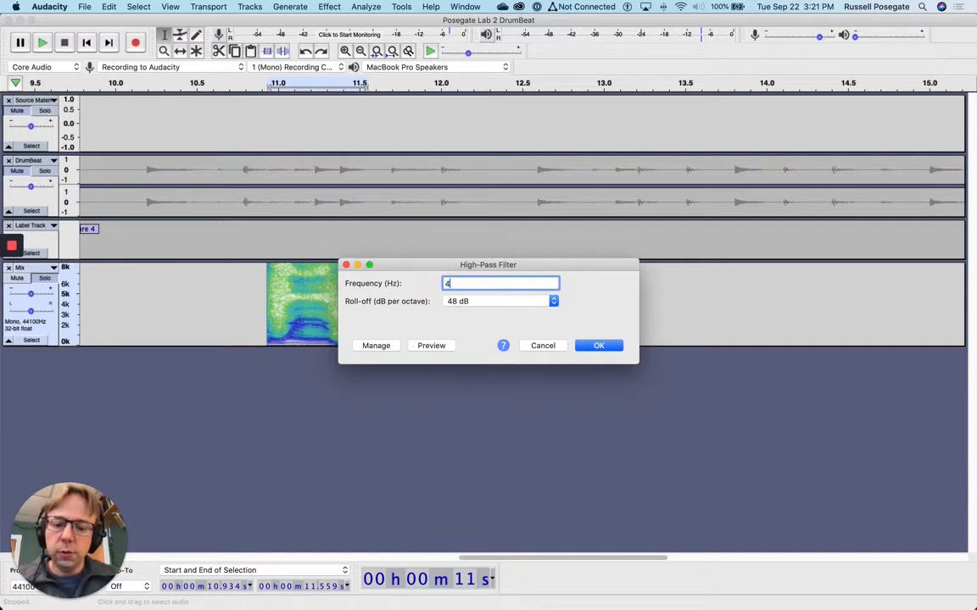
pyautogui.click(431, 345)
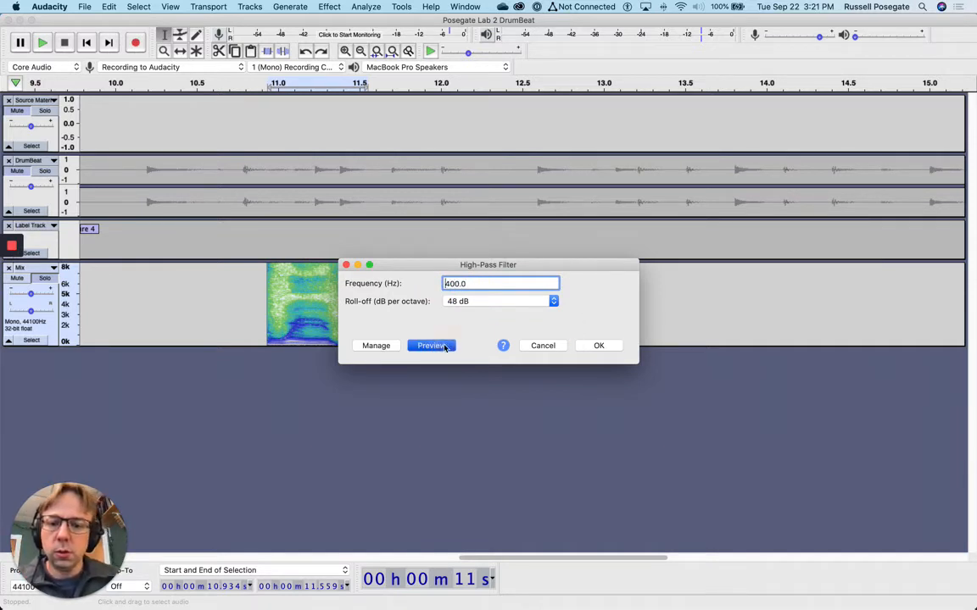
# Audition 500 Hz and 1000 Hz, then apply the 1000 Hz high-pass filter
pyautogui.doubleClick(443, 283)
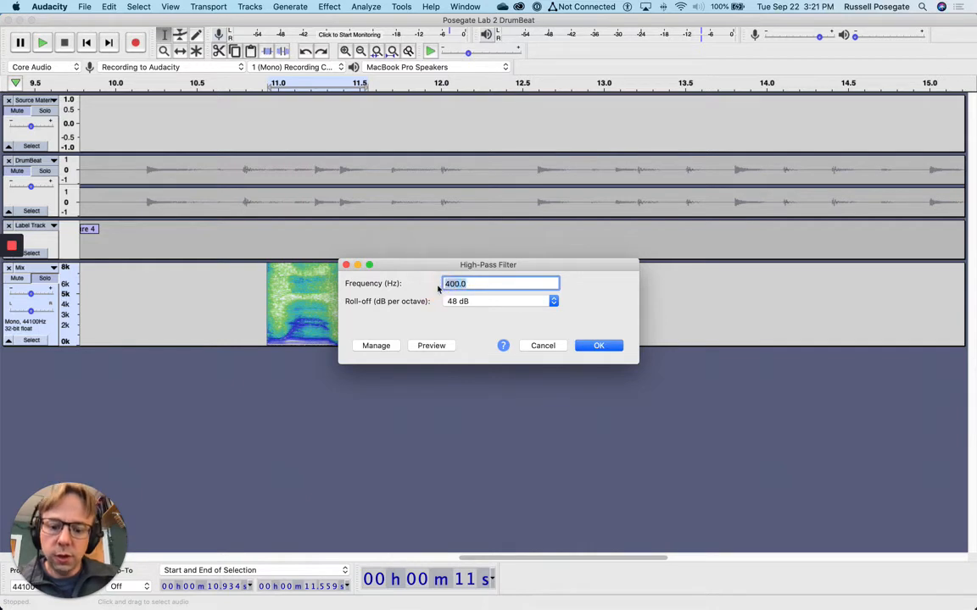
pyautogui.write('500')
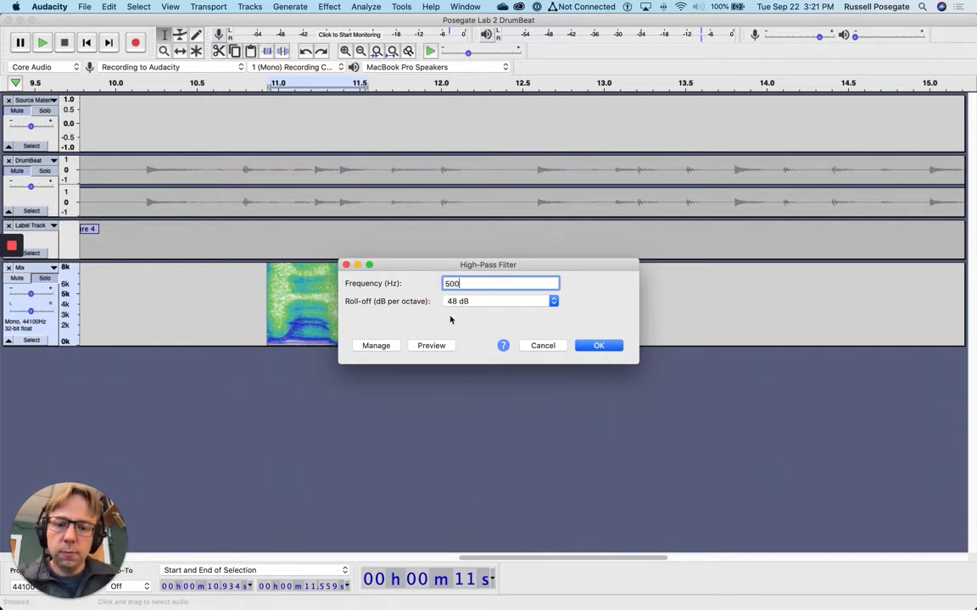
pyautogui.click(441, 345)
pyautogui.doubleClick(449, 283)
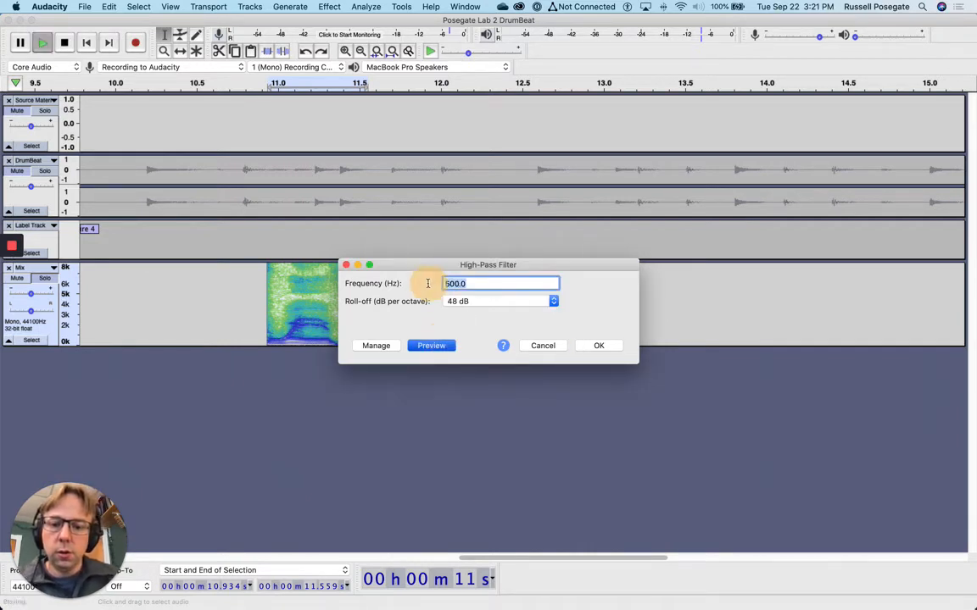
pyautogui.write('1000')
pyautogui.click(429, 345)
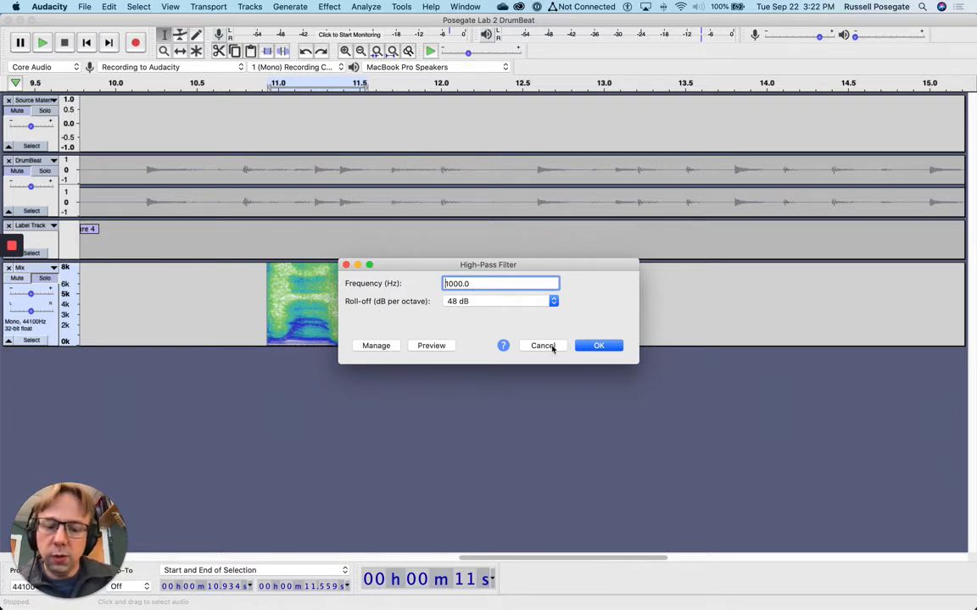
pyautogui.click(604, 346)
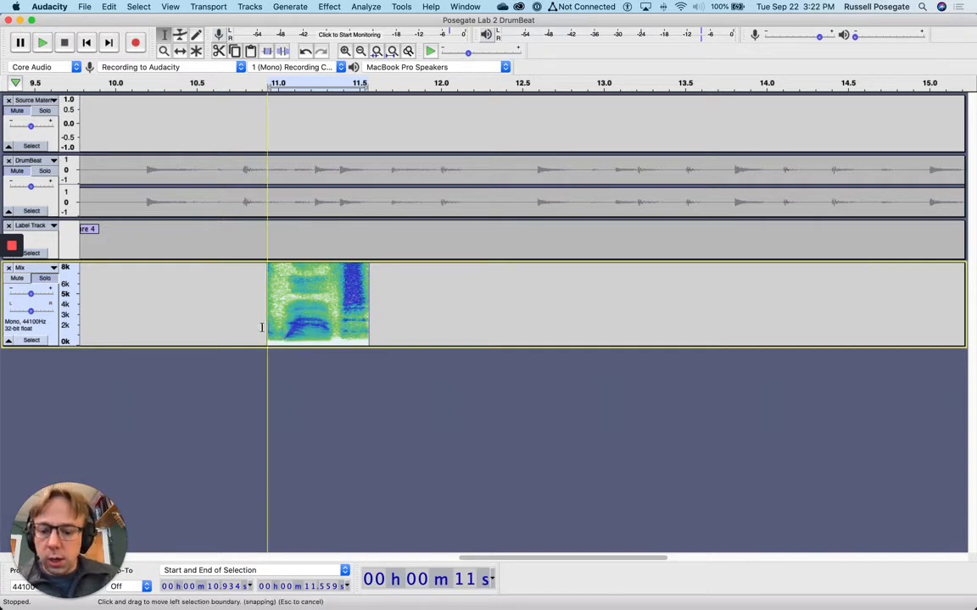
# Undo the high-pass filter and preview a Change Speed multiplier of about 2.1
pyautogui.press('super+z')
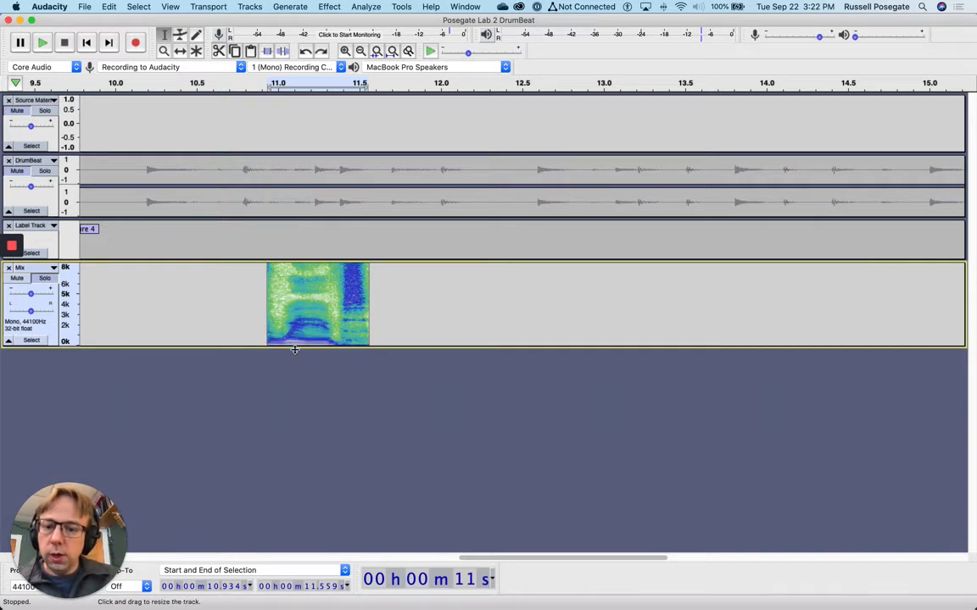
pyautogui.click(365, 6)
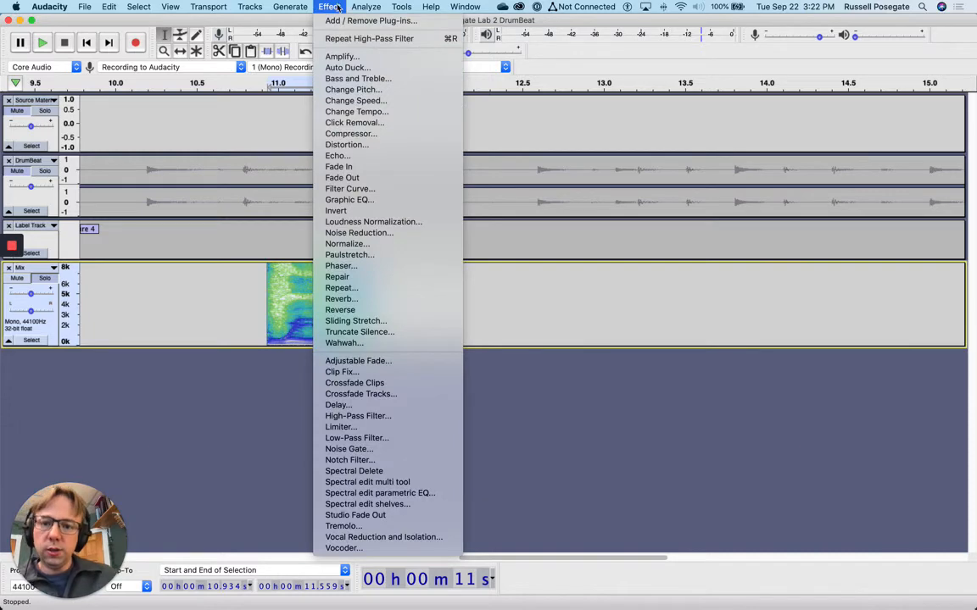
pyautogui.click(349, 102)
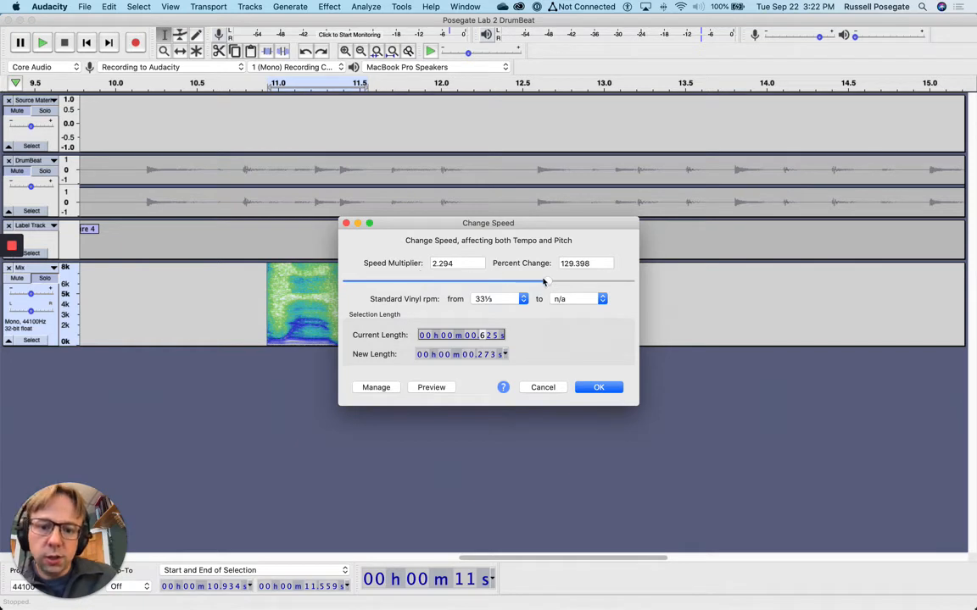
pyautogui.moveTo(543, 281)
pyautogui.mouseDown()
pyautogui.moveTo(534, 284)
pyautogui.moveTo(545, 278)
pyautogui.mouseUp()
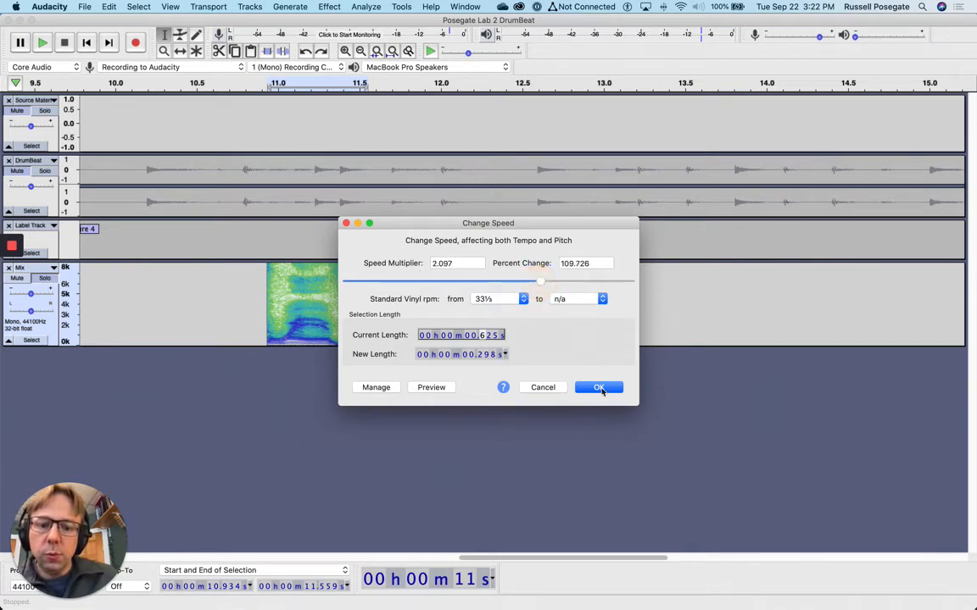
pyautogui.click(438, 391)
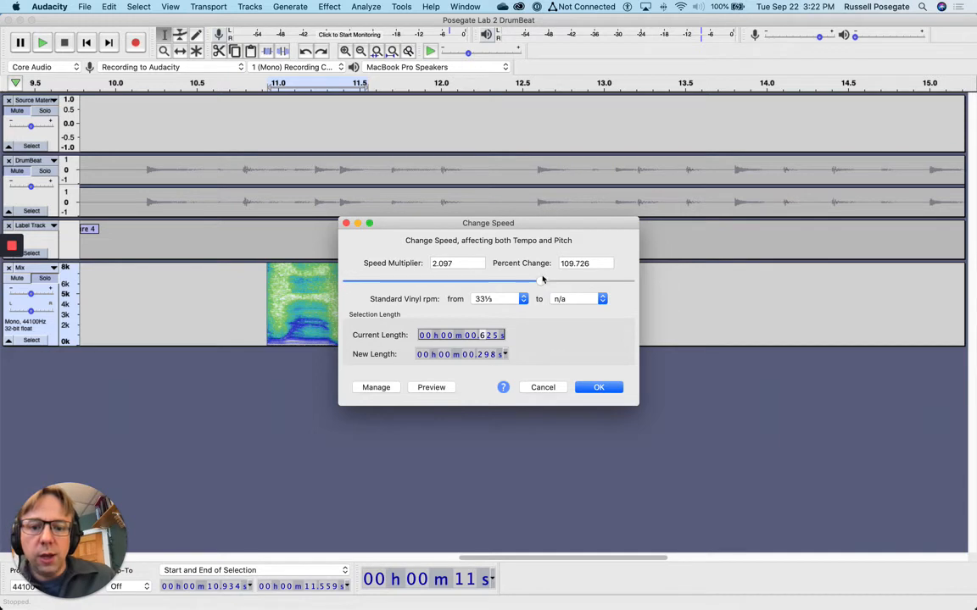
# Apply a smaller speed change, play the stretched clip, then restore its original length
pyautogui.moveTo(499, 282); pyautogui.dragTo(418, 313)
pyautogui.click(599, 387)
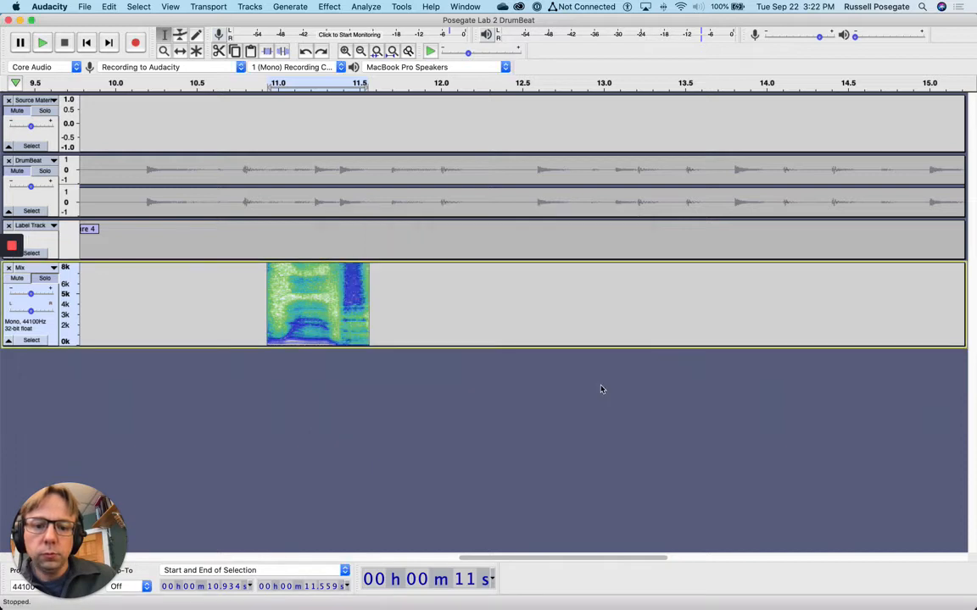
pyautogui.click(43, 49)
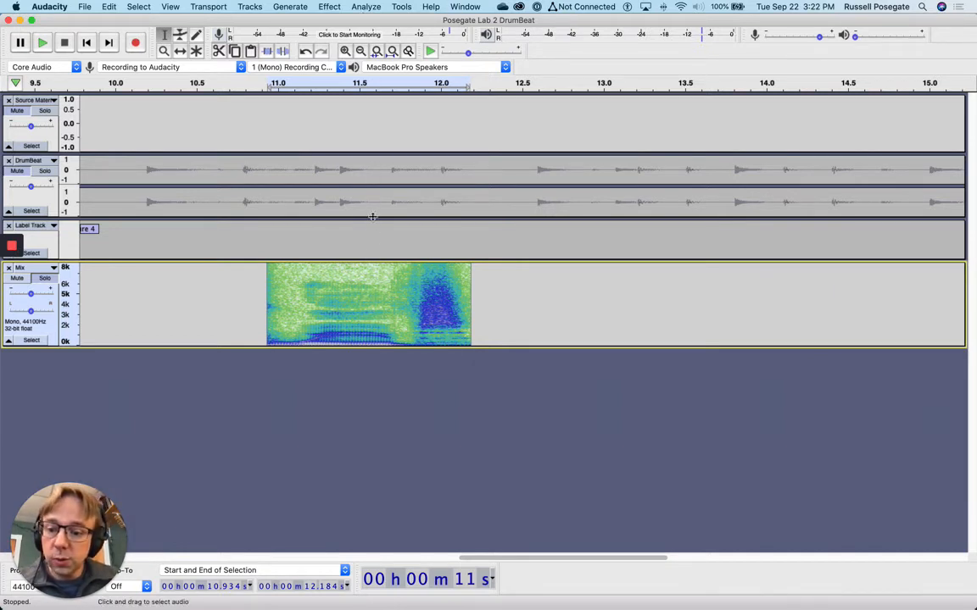
pyautogui.keyDown('shift'); pyautogui.click(367, 297); pyautogui.keyUp('shift')
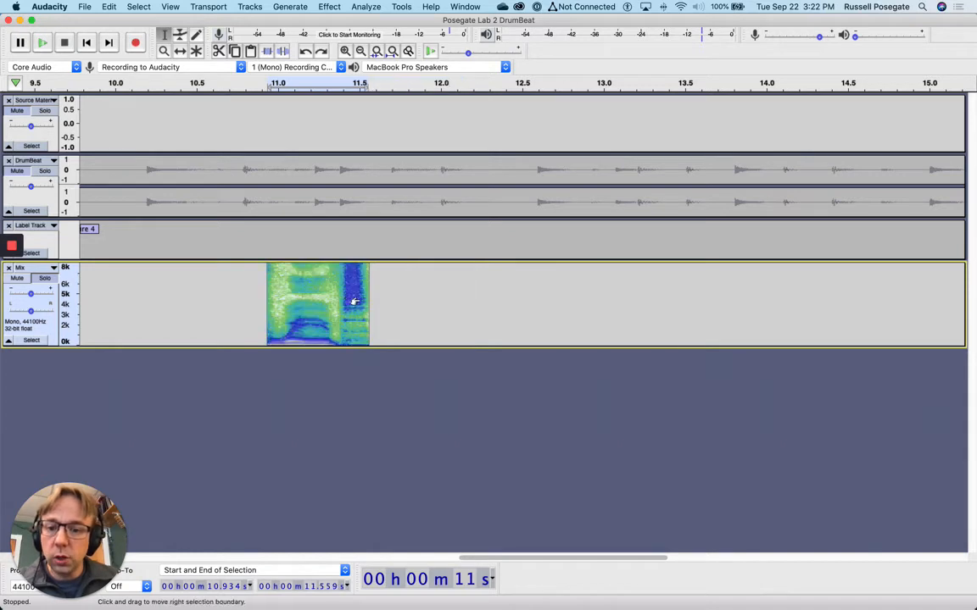
# Switch the Mix track's display from Spectrogram to Waveform
pyautogui.click(34, 268)
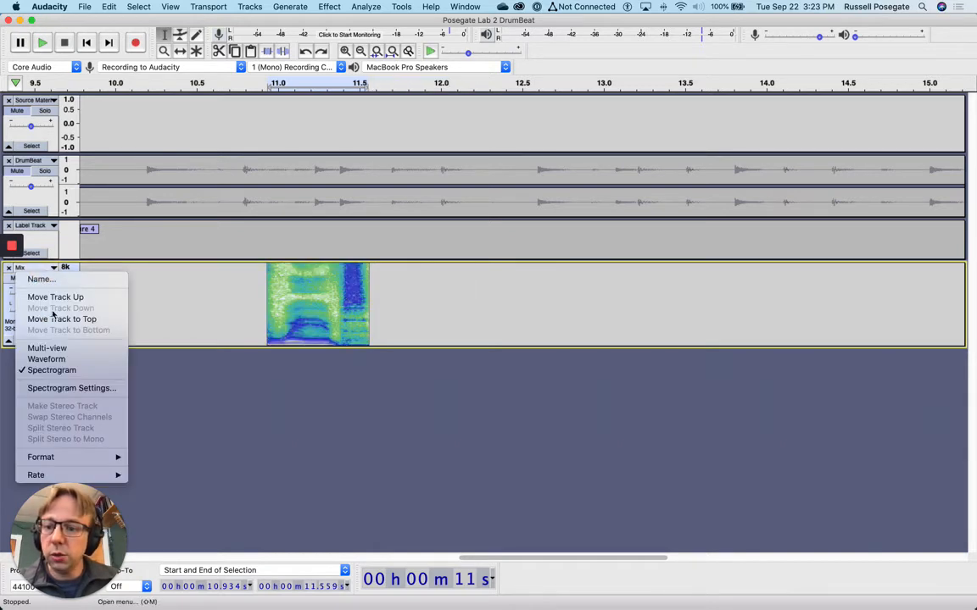
pyautogui.click(57, 361)
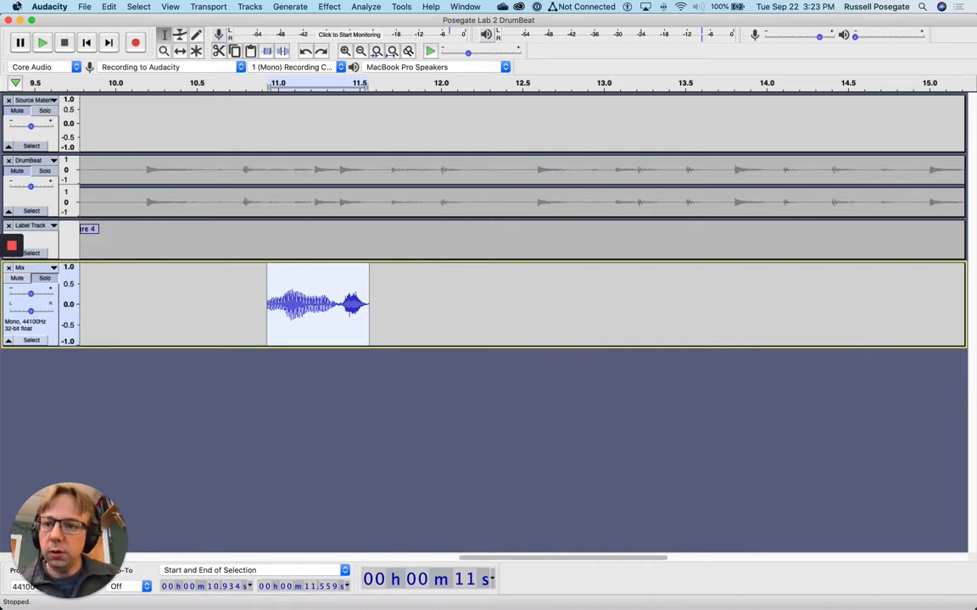
pyautogui.click(109, 6)
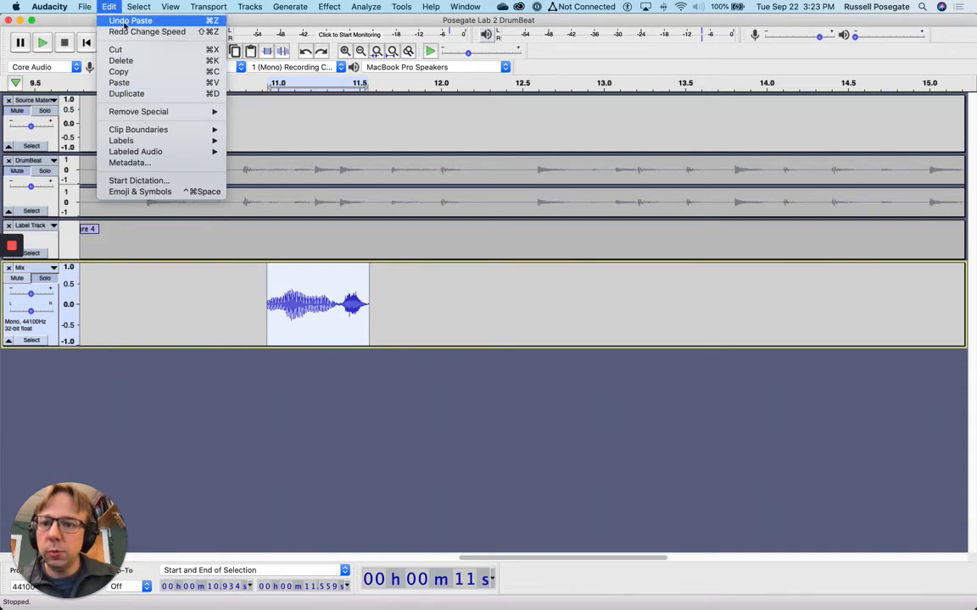
# Duplicate the Mix track twice with Cmd+D to make three Mix tracks
pyautogui.click(109, 7)
pyautogui.press('super+d')
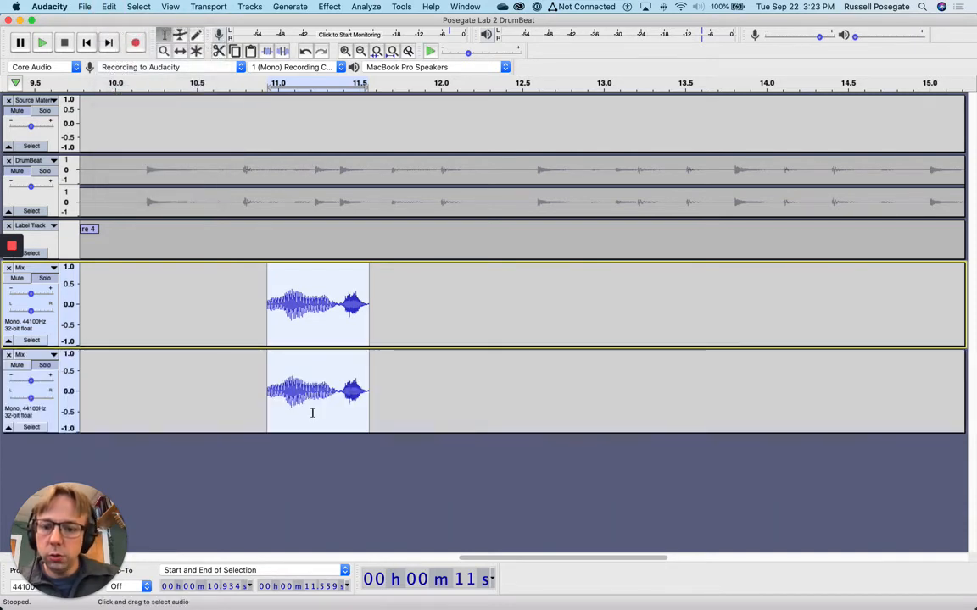
pyautogui.moveTo(228, 386); pyautogui.dragTo(307, 381)
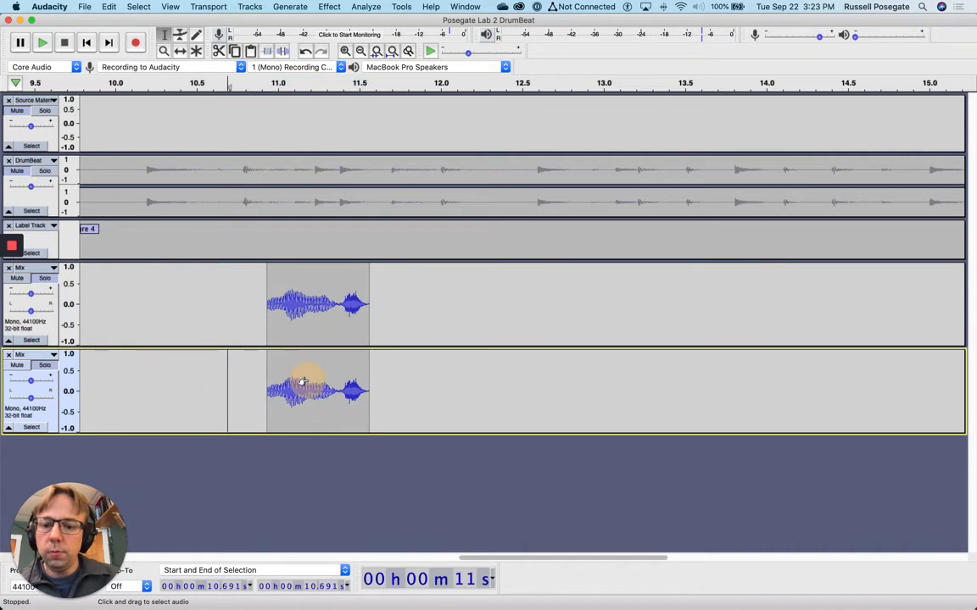
pyautogui.doubleClick(307, 380)
pyautogui.press('super+d')
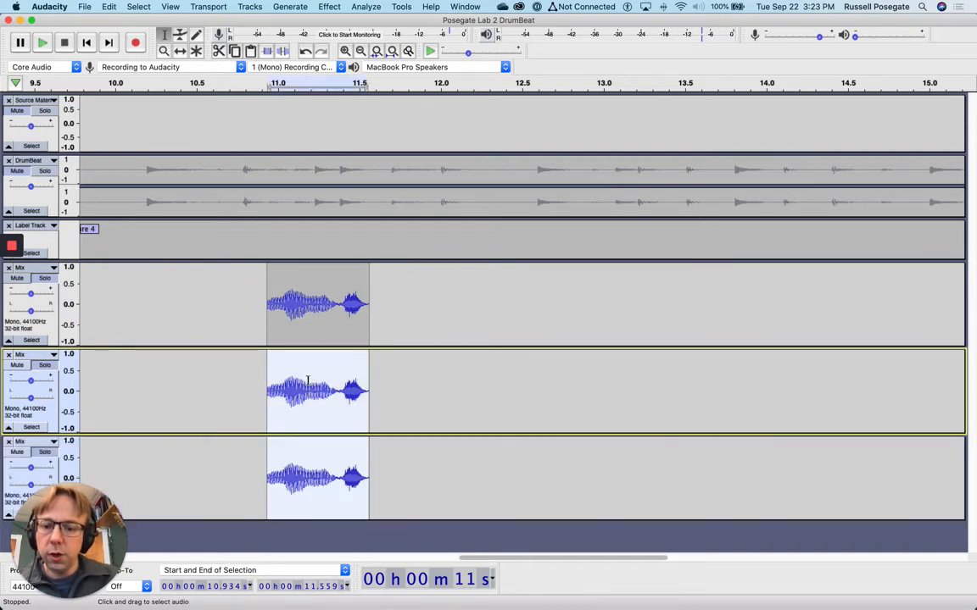
pyautogui.click(410, 444)
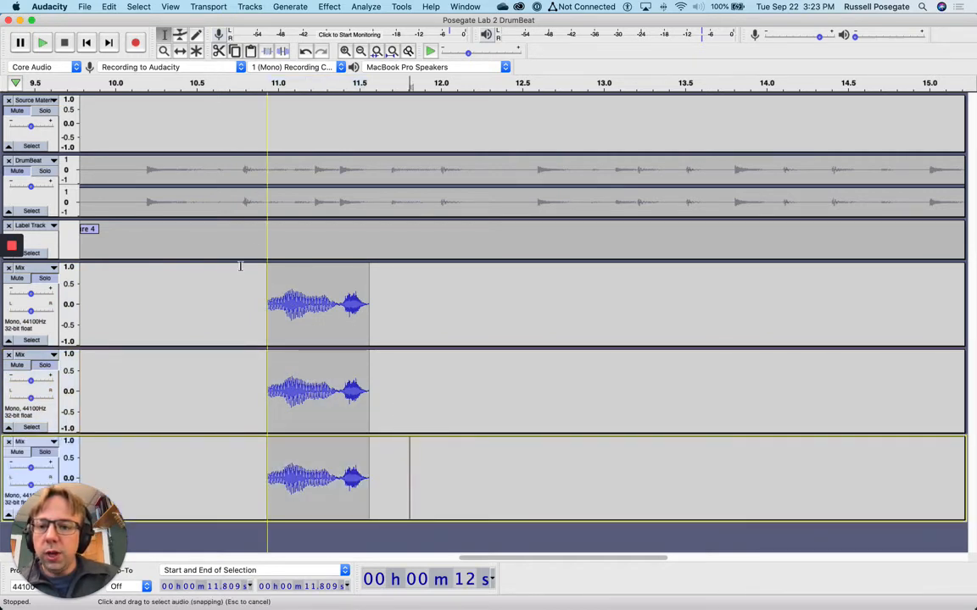
# Play the snippet across all three Mix tracks, then select the middle track's clip
pyautogui.moveTo(269, 275)
pyautogui.mouseDown()
pyautogui.moveTo(347, 423)
pyautogui.moveTo(362, 478)
pyautogui.mouseUp()
pyautogui.press('space')
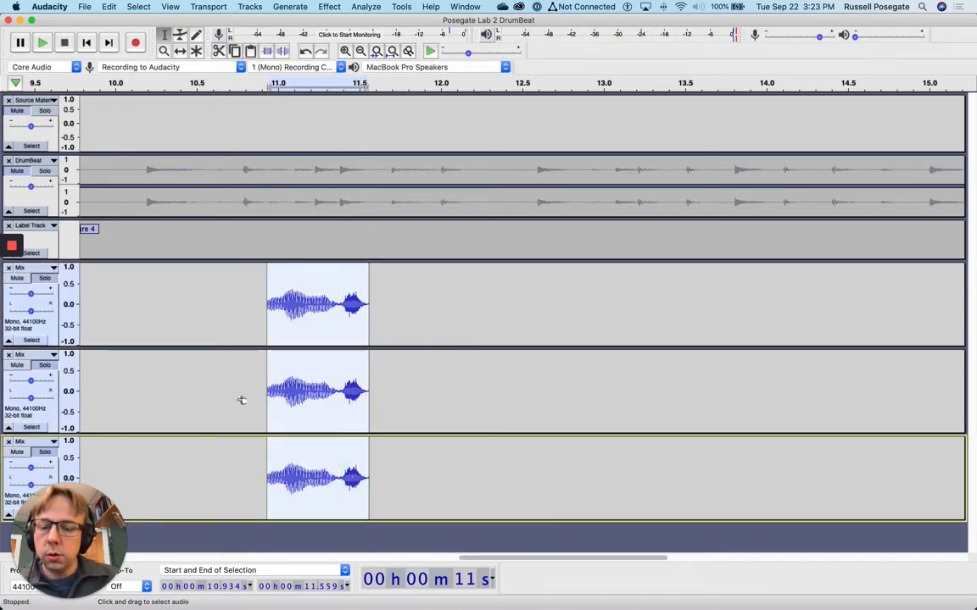
pyautogui.click(229, 397)
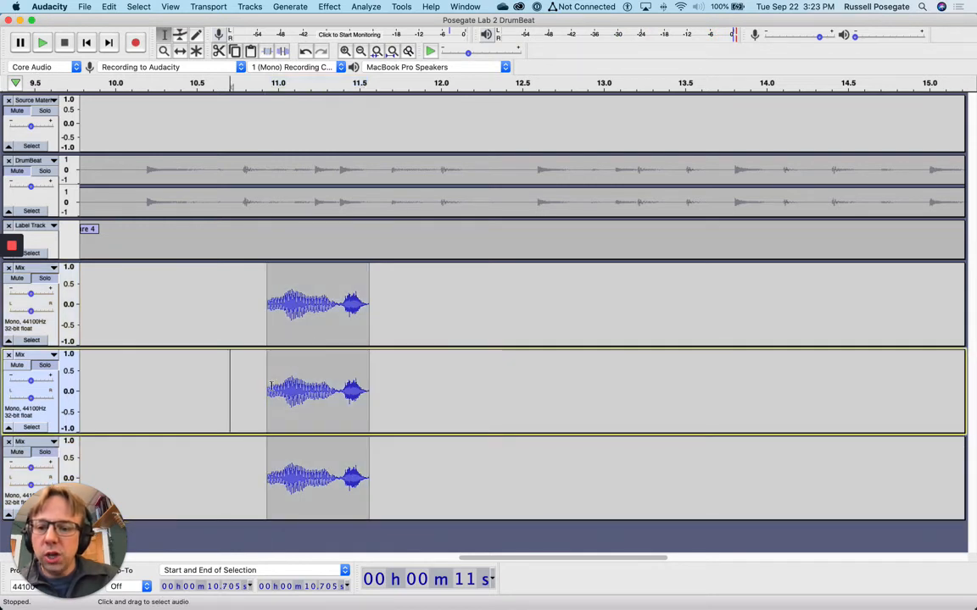
pyautogui.moveTo(269, 389); pyautogui.dragTo(367, 387)
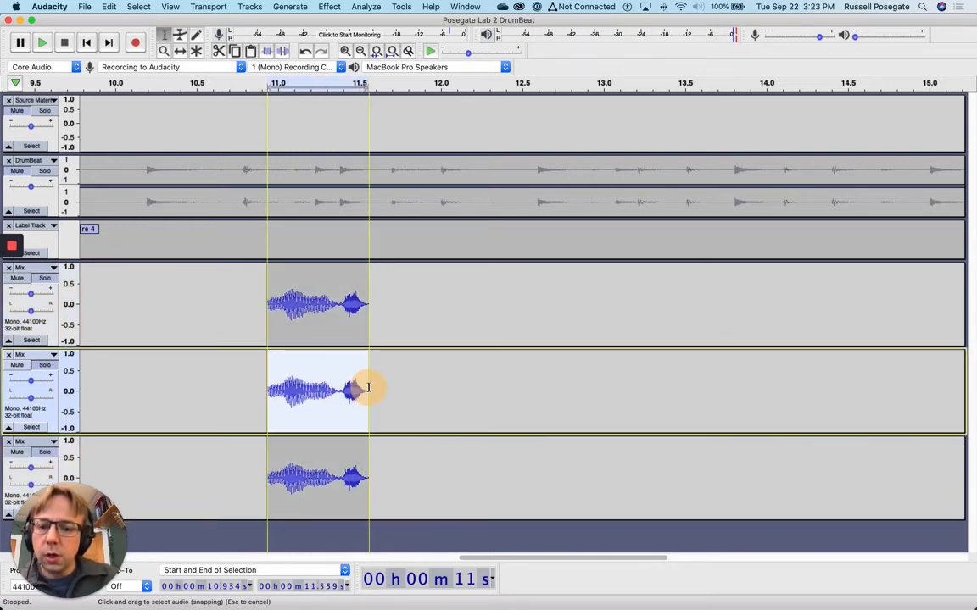
# Shift the middle clip up 4 semitones (B to D#/E♭), then select the bottom track's vocal clip
pyautogui.click(339, 6)
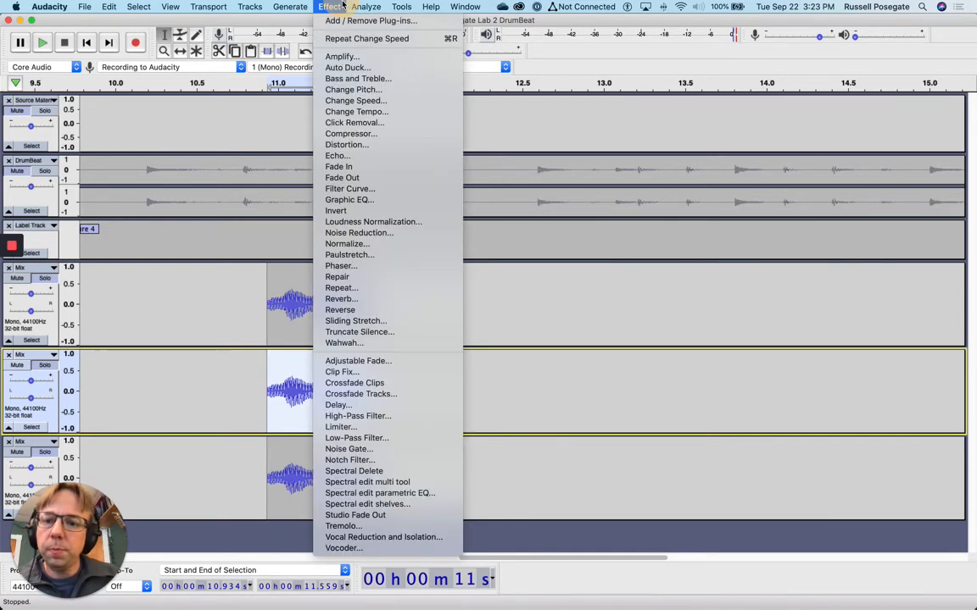
pyautogui.click(365, 90)
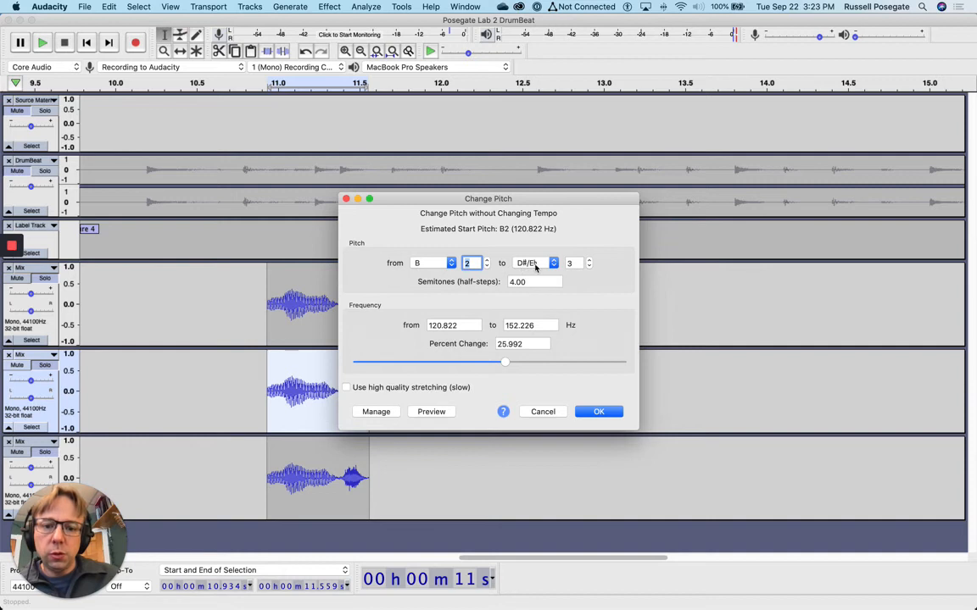
pyautogui.click(440, 413)
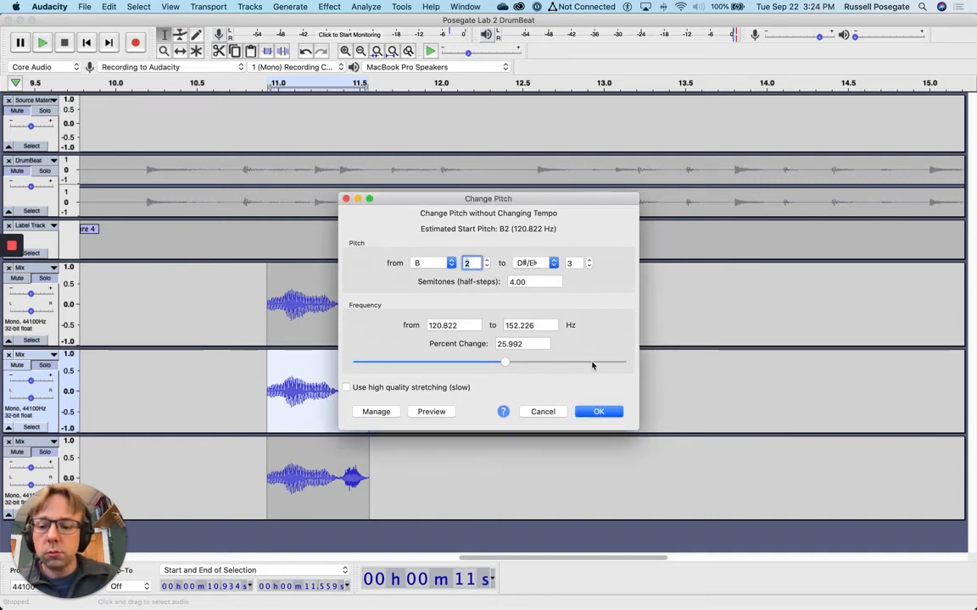
pyautogui.click(598, 411)
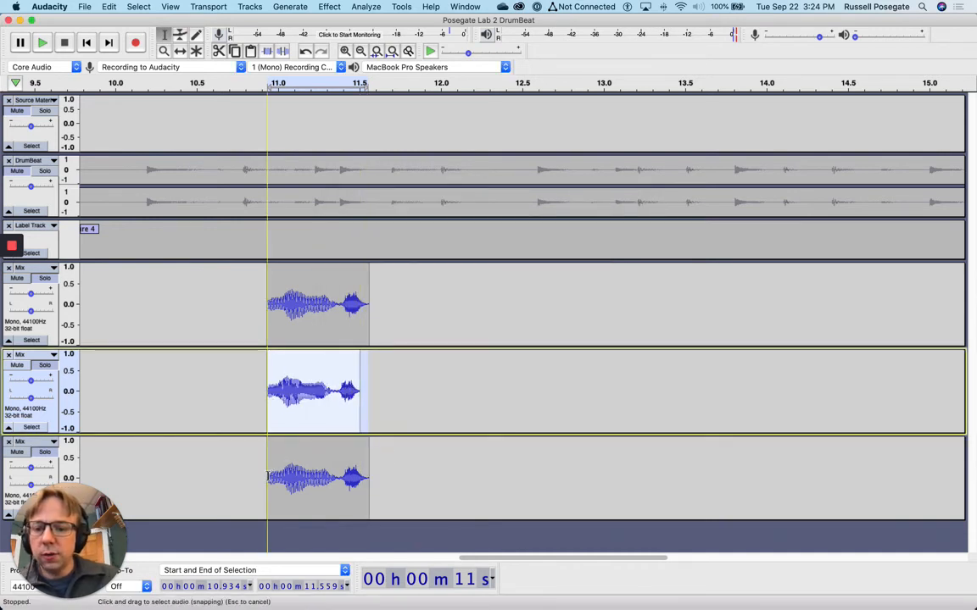
pyautogui.moveTo(268, 477); pyautogui.dragTo(369, 472)
pyautogui.click(307, 6)
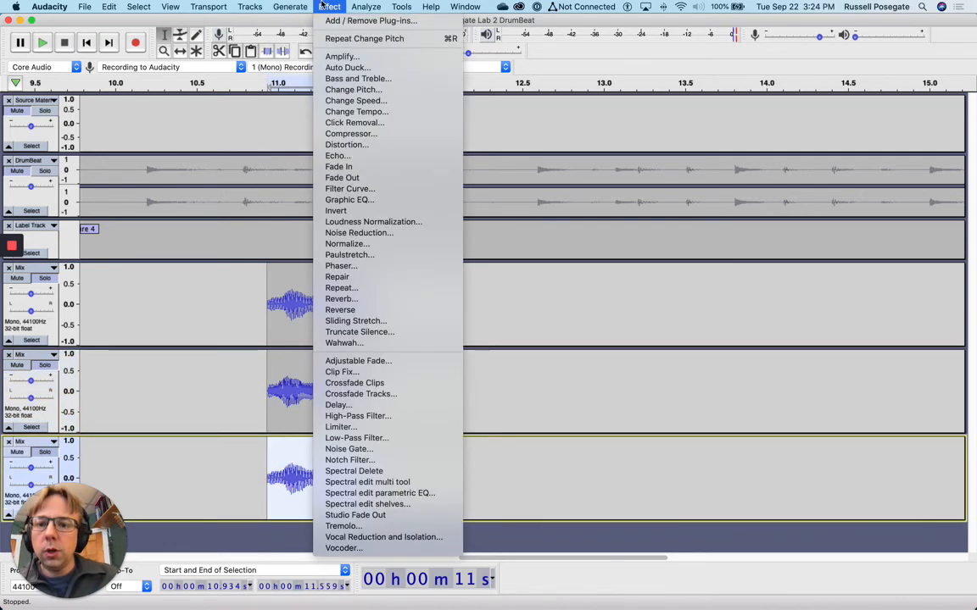
# Preview and apply a 7-semitone pitch rise (B to F#/G♭) to the bottom clip
pyautogui.click(339, 102)
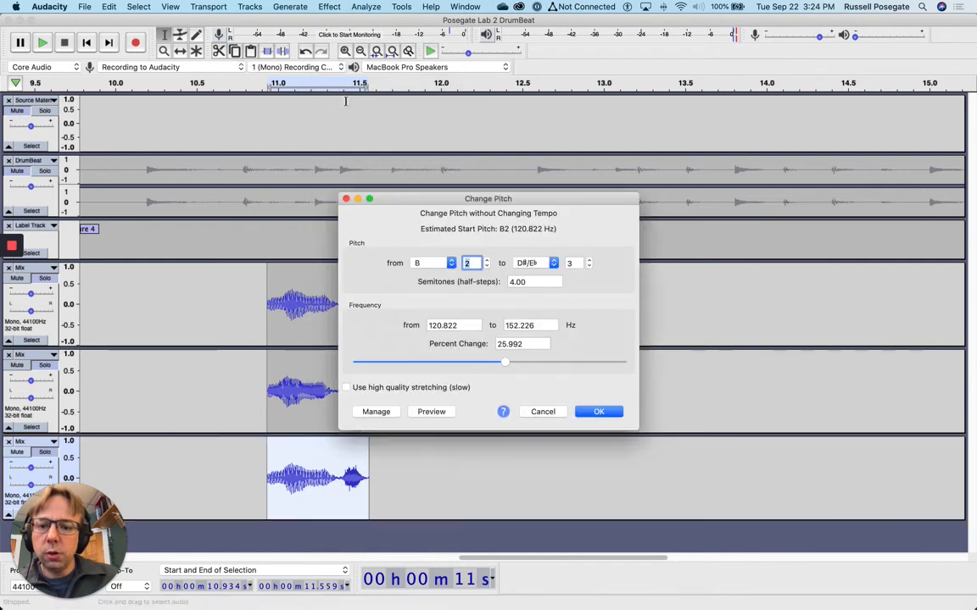
pyautogui.click(537, 282)
pyautogui.doubleClick(509, 280)
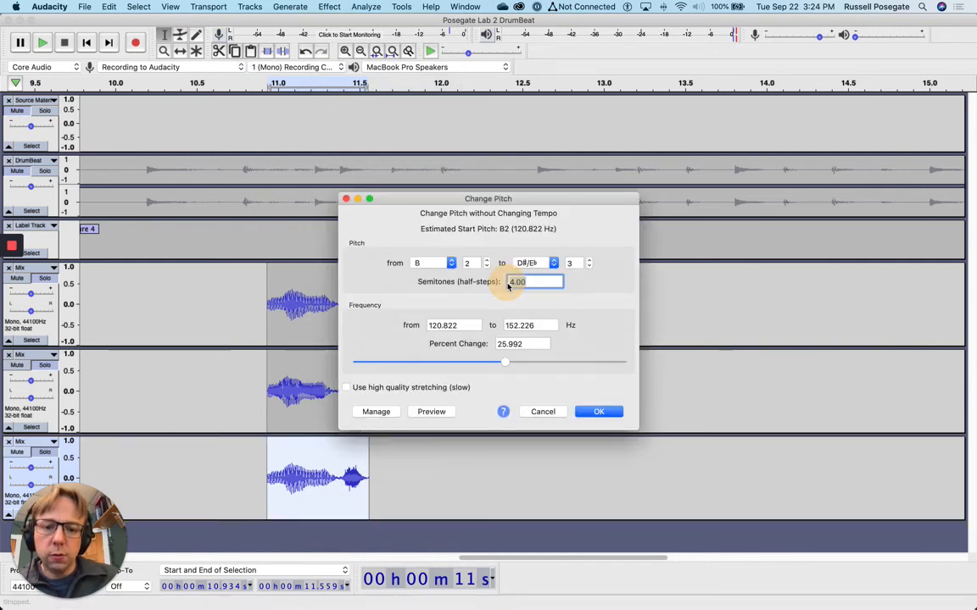
pyautogui.write('7')
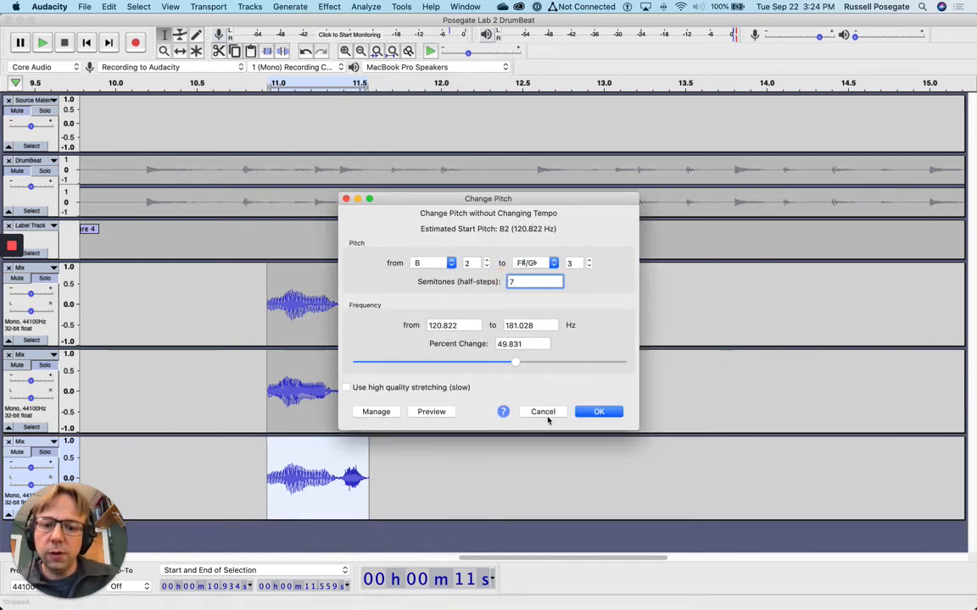
pyautogui.click(431, 411)
pyautogui.click(600, 413)
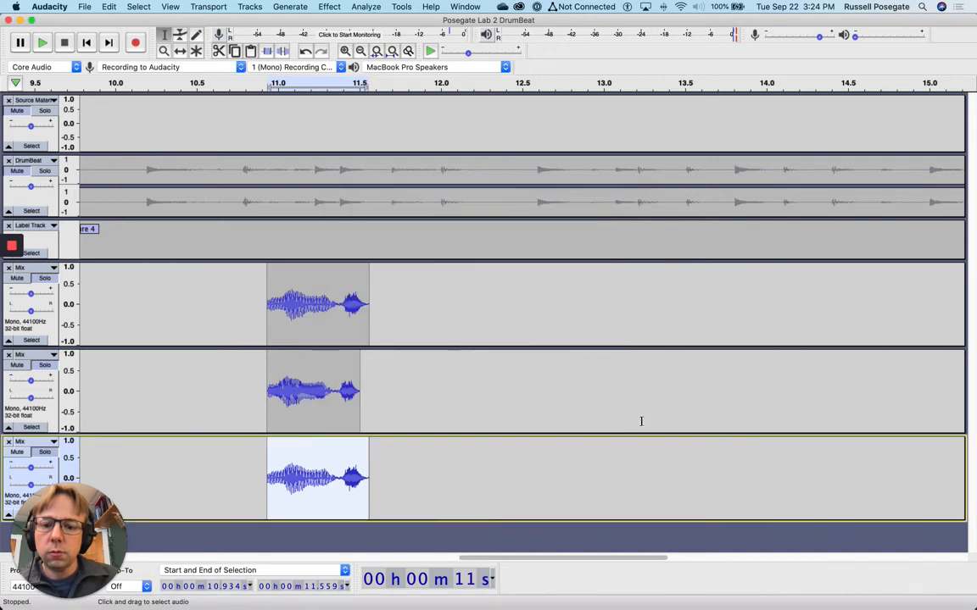
# Play all three Mix tracks' vocal versions together, then select the top track's clip
pyautogui.moveTo(265, 279); pyautogui.dragTo(384, 498)
pyautogui.click(45, 44)
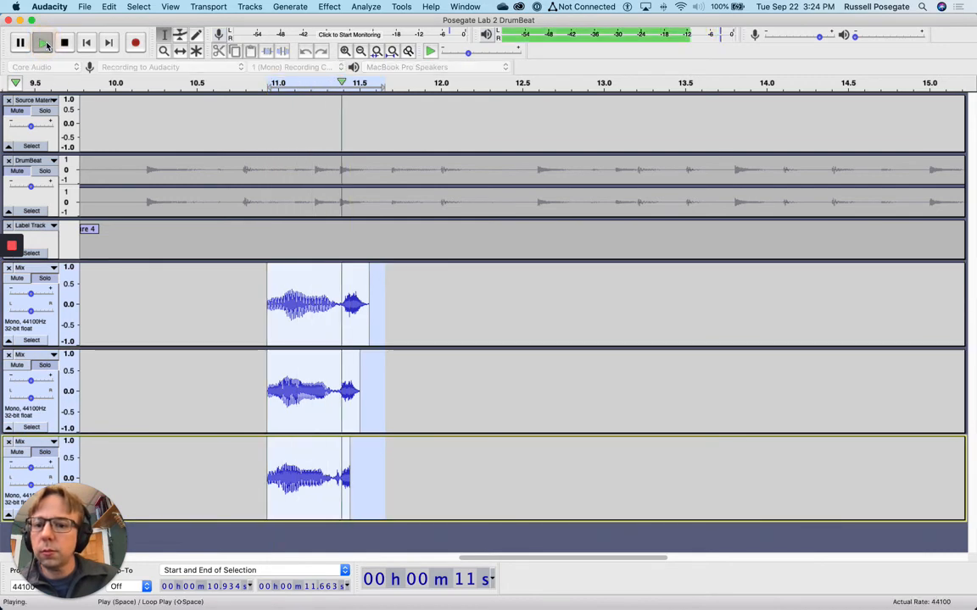
pyautogui.click(512, 380)
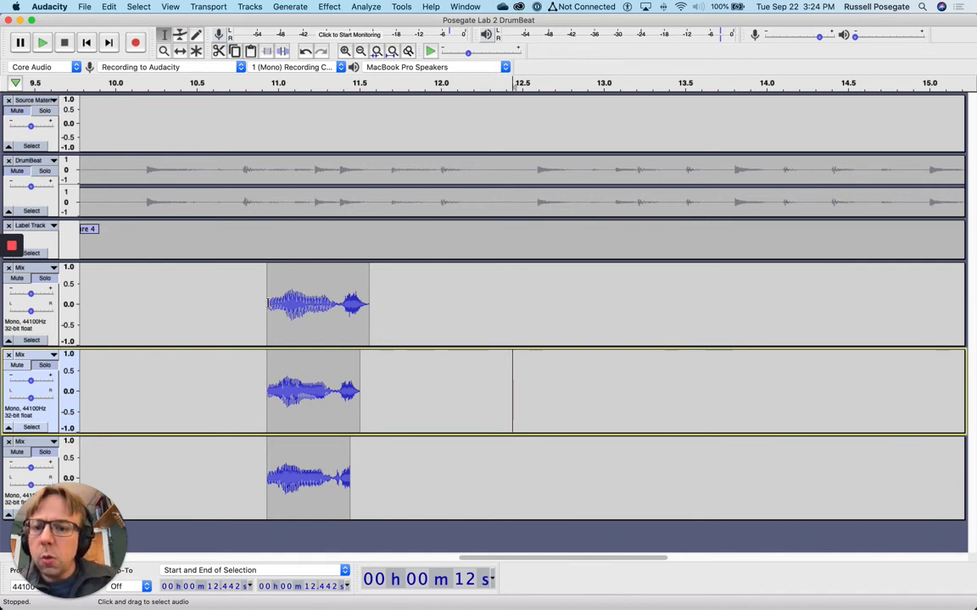
pyautogui.moveTo(267, 279); pyautogui.dragTo(369, 301)
pyautogui.click(329, 6)
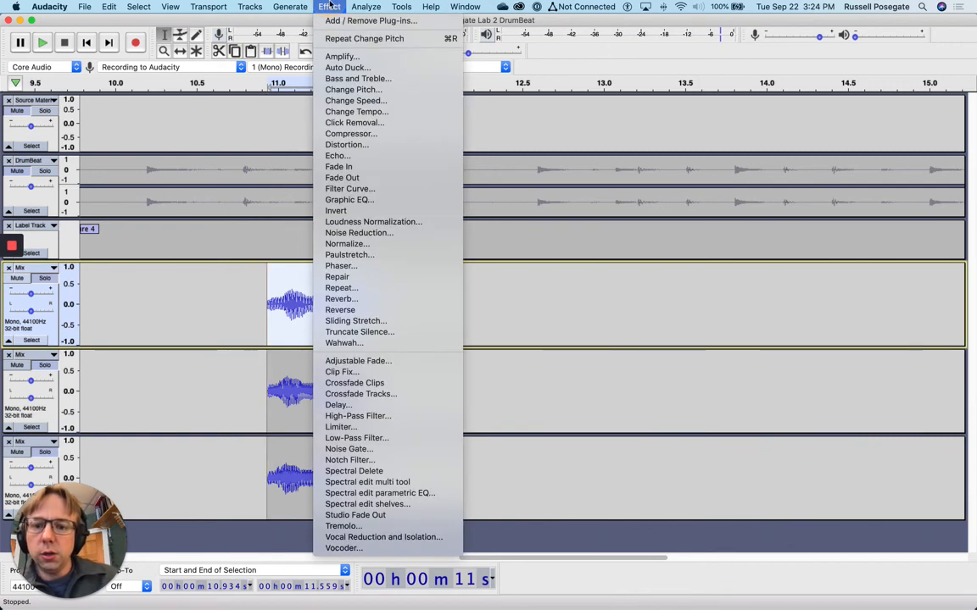
pyautogui.click(343, 200)
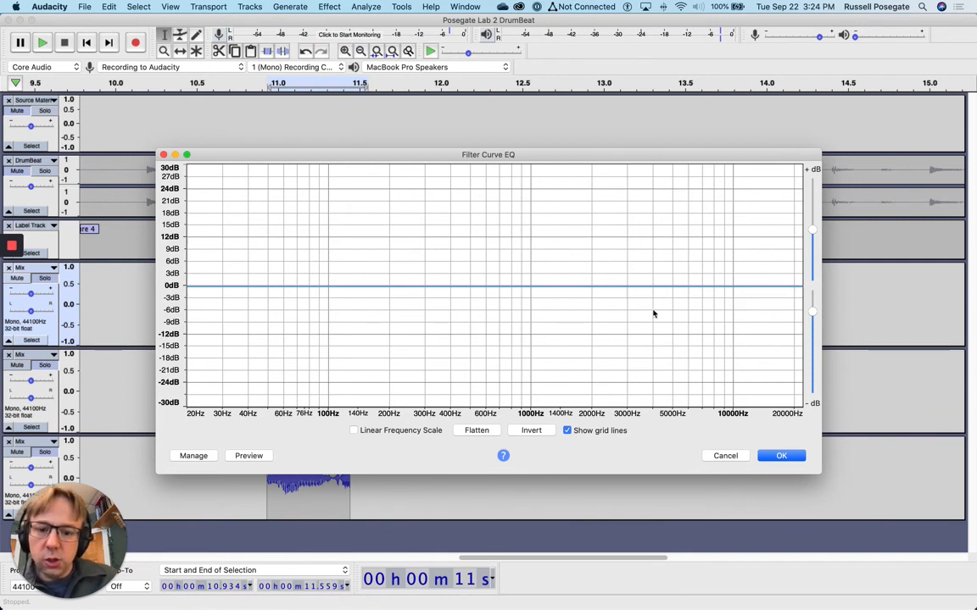
pyautogui.click(193, 455)
pyautogui.moveTo(238, 506)
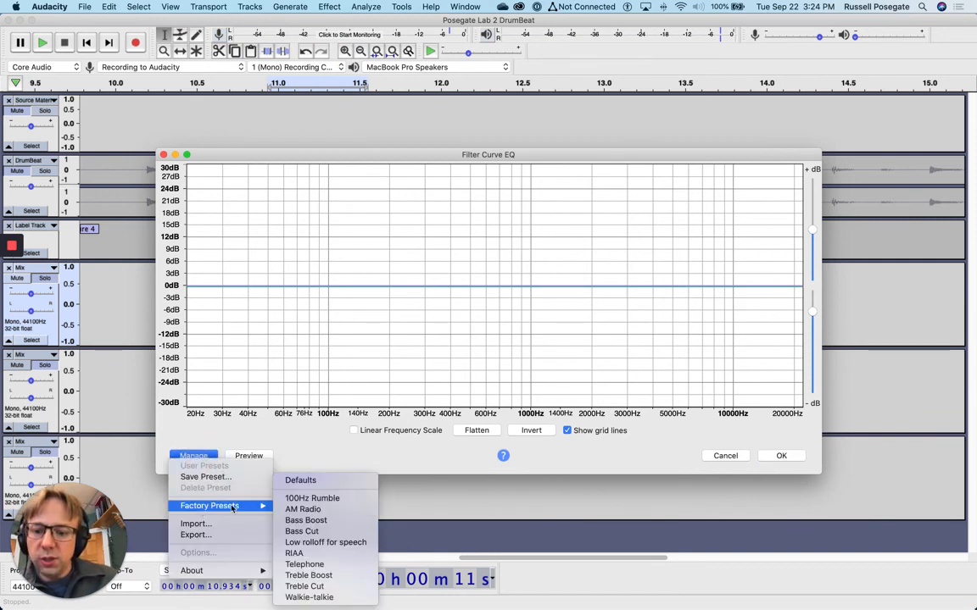
pyautogui.click(328, 566)
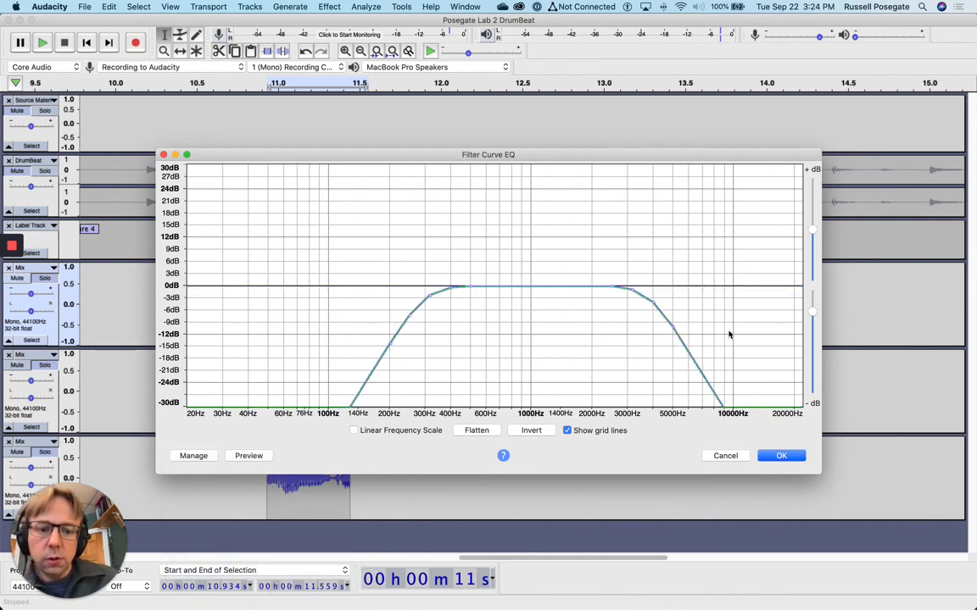
pyautogui.click(246, 455)
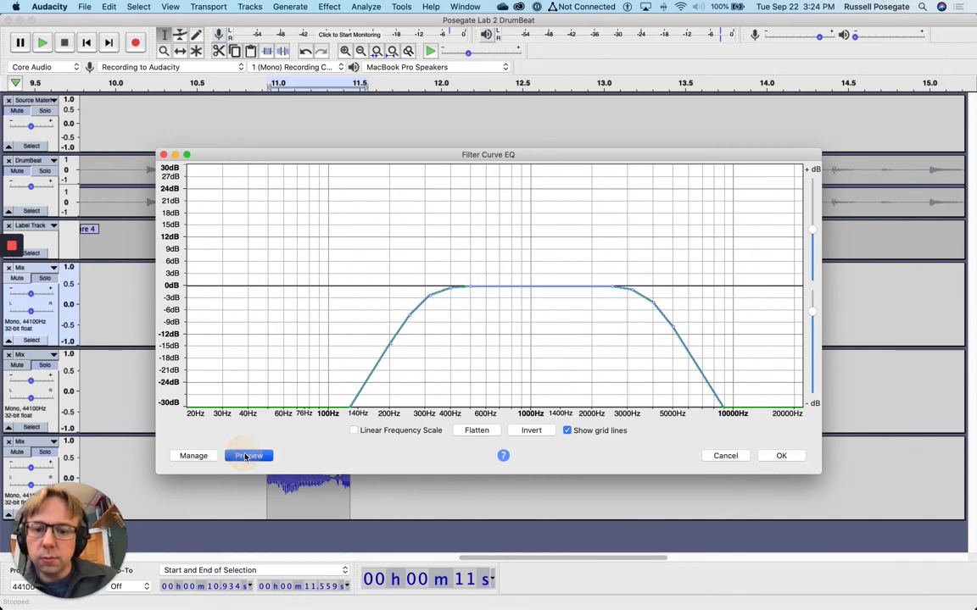
pyautogui.click(490, 432)
pyautogui.click(193, 455)
pyautogui.moveTo(211, 507)
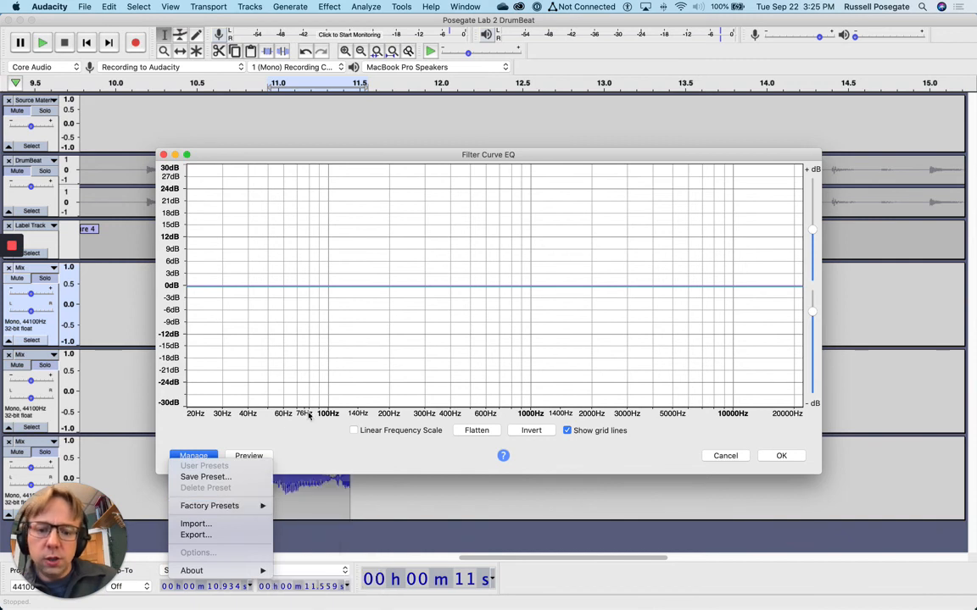
pyautogui.click(307, 499)
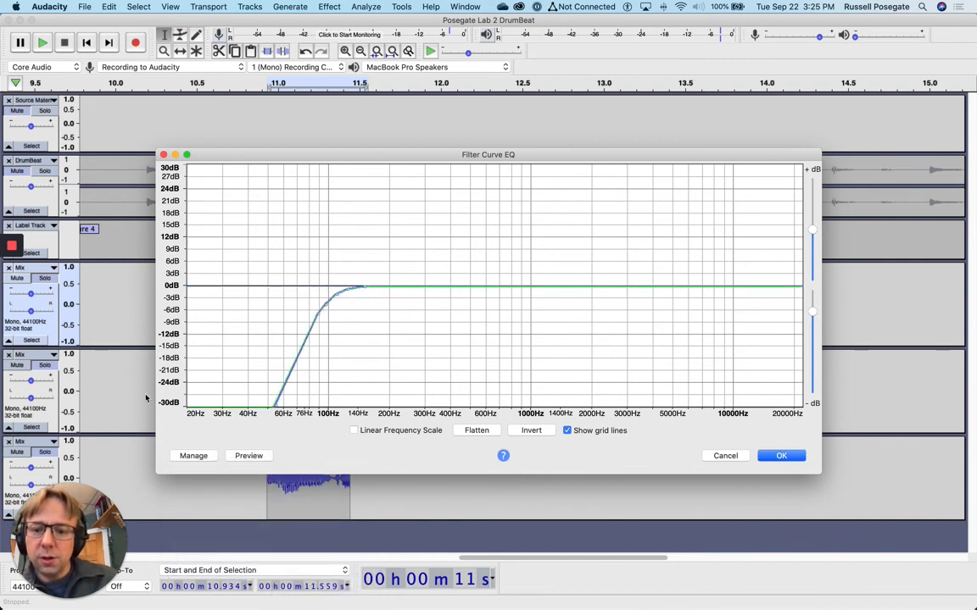
pyautogui.click(241, 456)
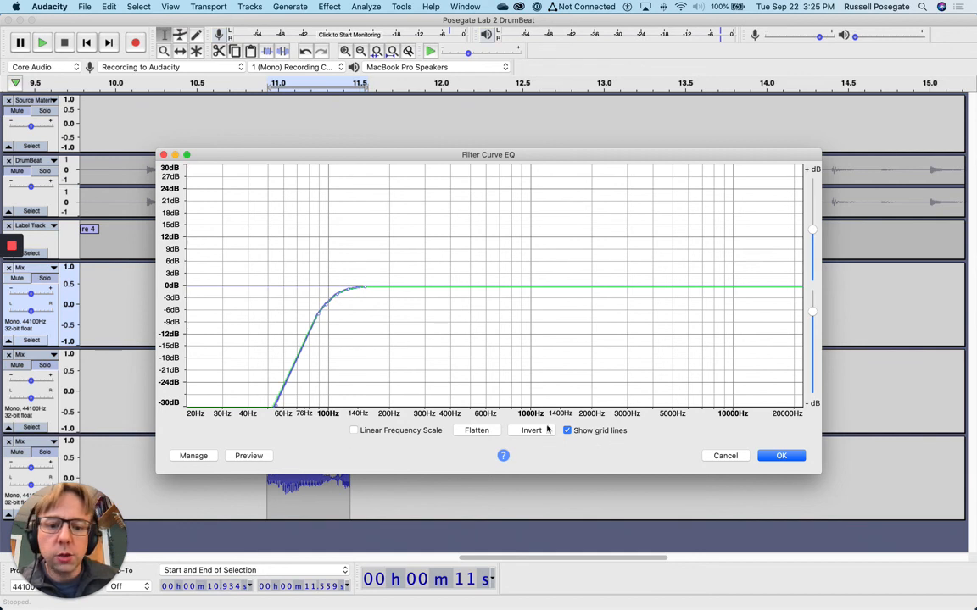
pyautogui.press('Escape')
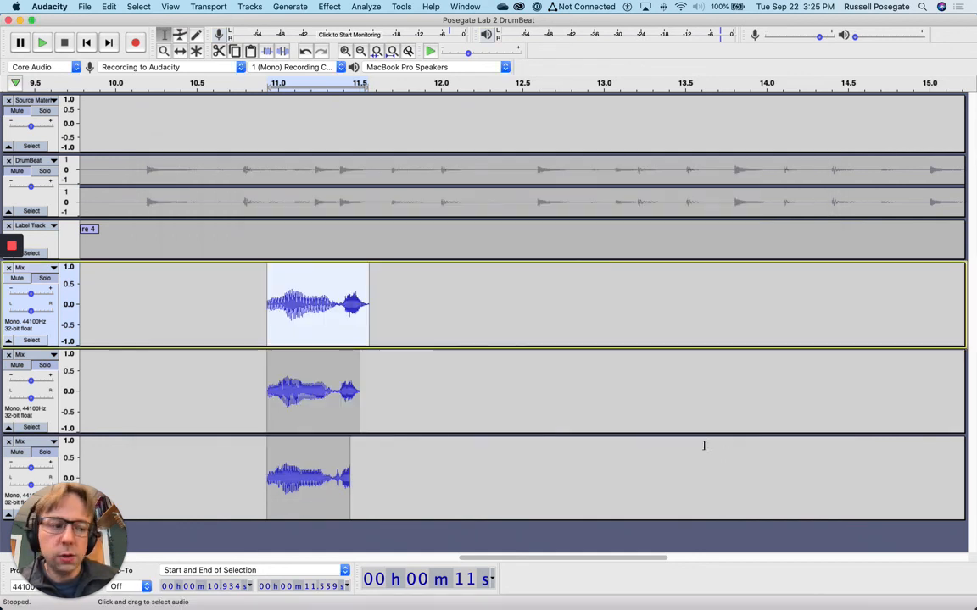